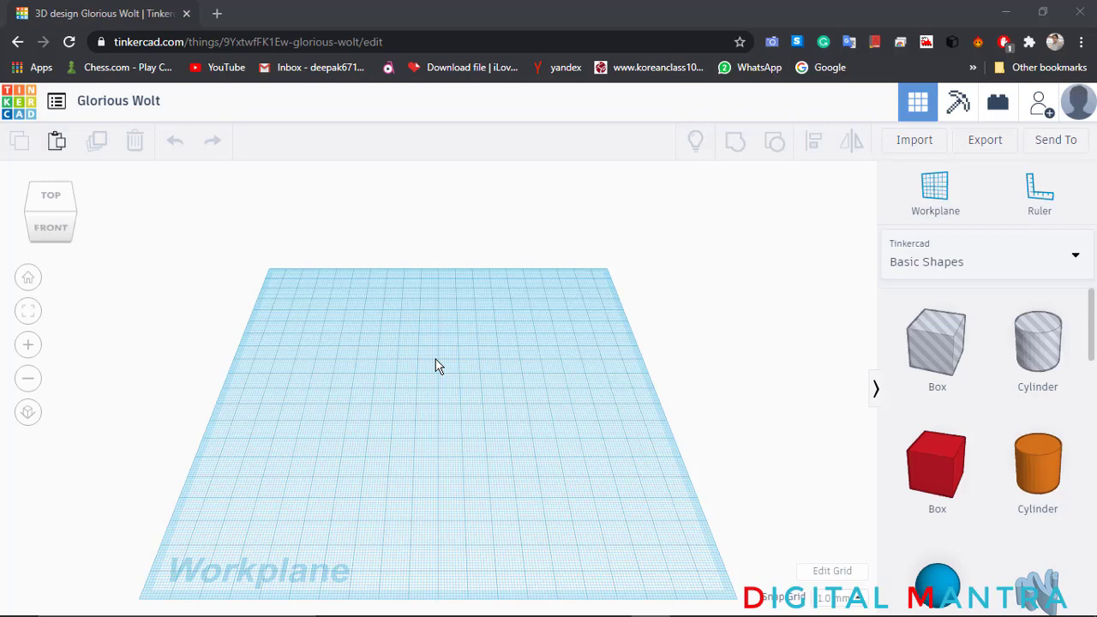
Place a solid red box on the workplane, in its left half.
click(935, 467)
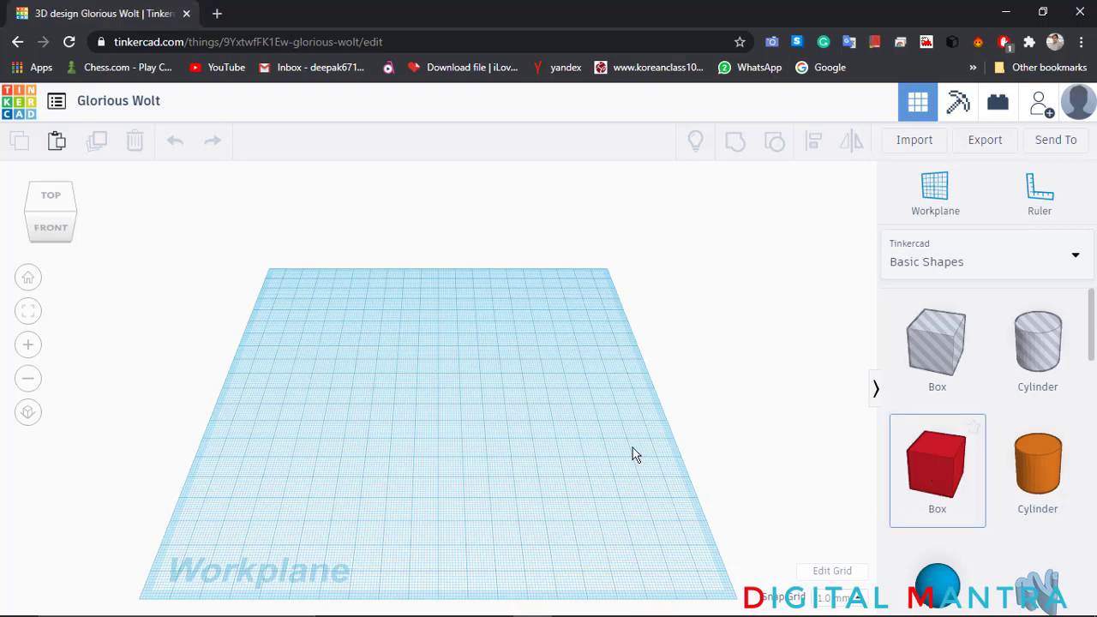
click(353, 419)
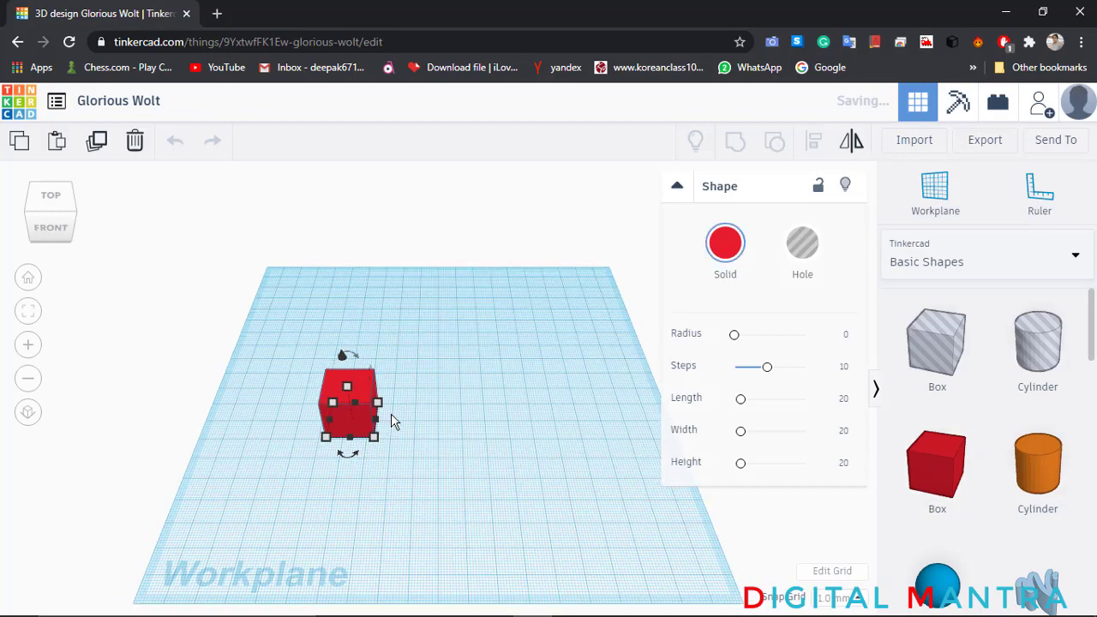
right_drag(391, 420, 439, 416)
click(431, 428)
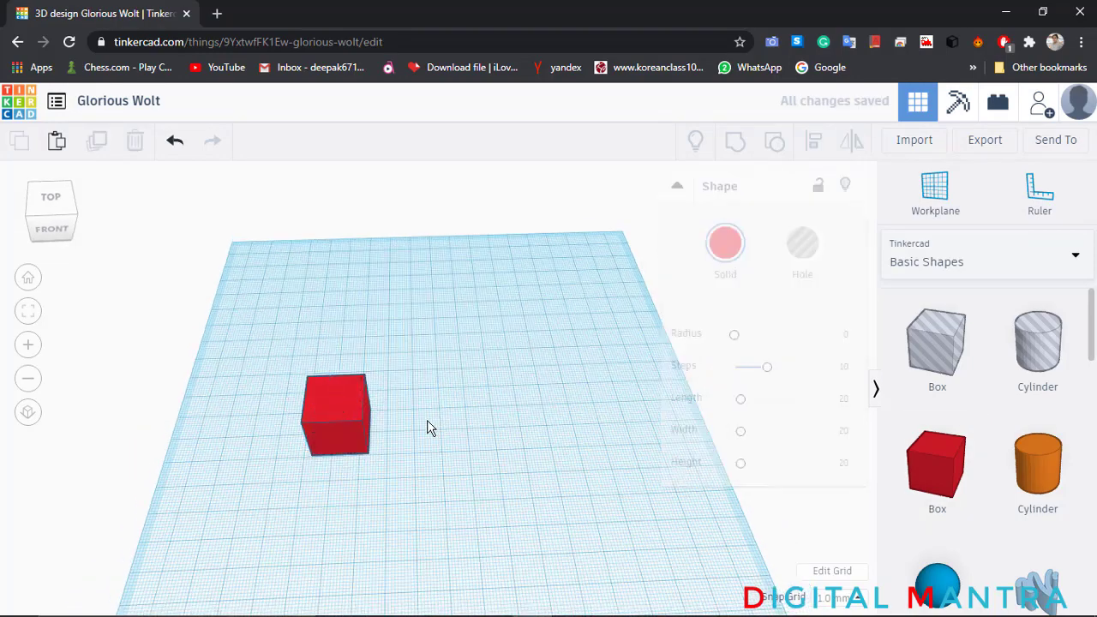
mouse_move(372, 429)
right_down()
mouse_move(365, 473)
mouse_move(361, 420)
right_up()
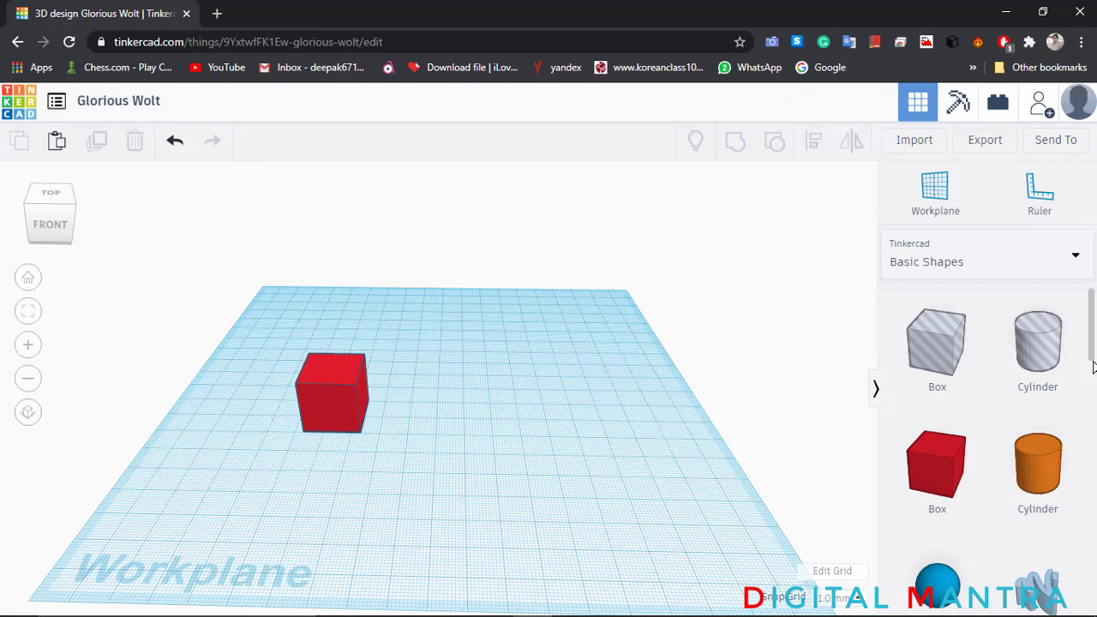
Add a purple cone to the workplane beside the red box.
scroll(1094, 377, down, 1)
scroll(1095, 377, down, 5)
scroll(1054, 385, up, 2)
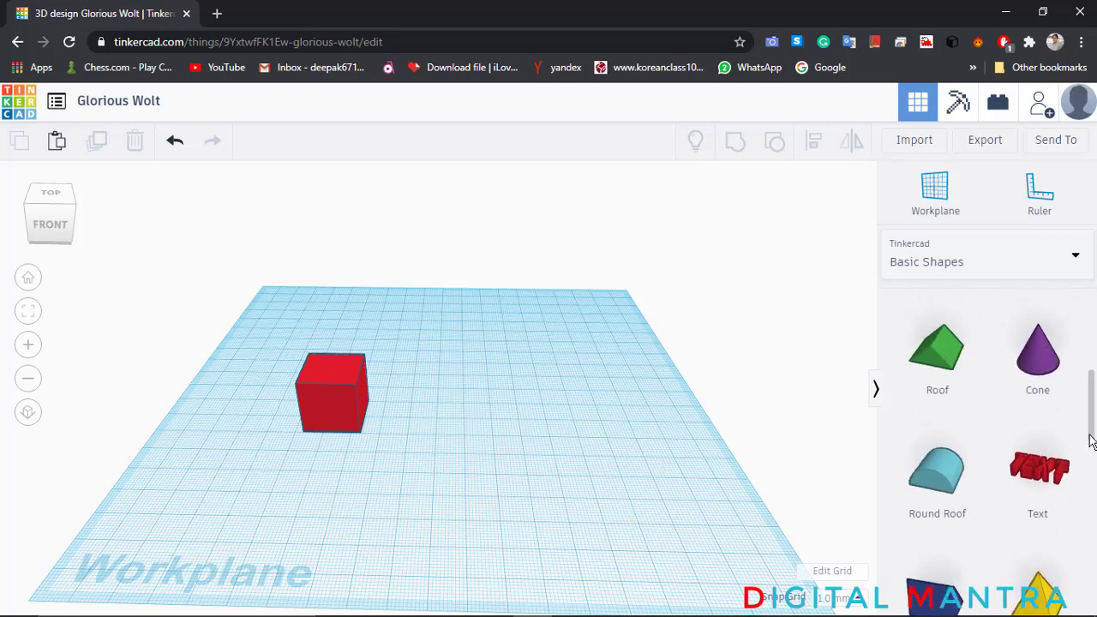
drag(1038, 391, 464, 402)
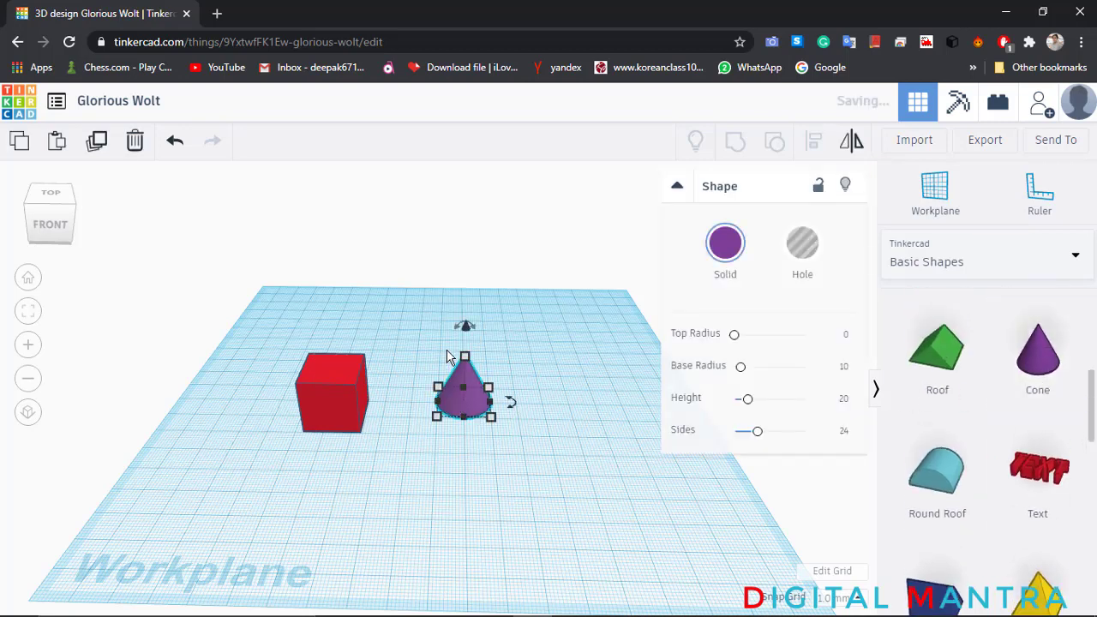
Raise the cone 20 mm above the workplane.
drag(466, 326, 467, 281)
click(574, 373)
text(20)
key(Return)
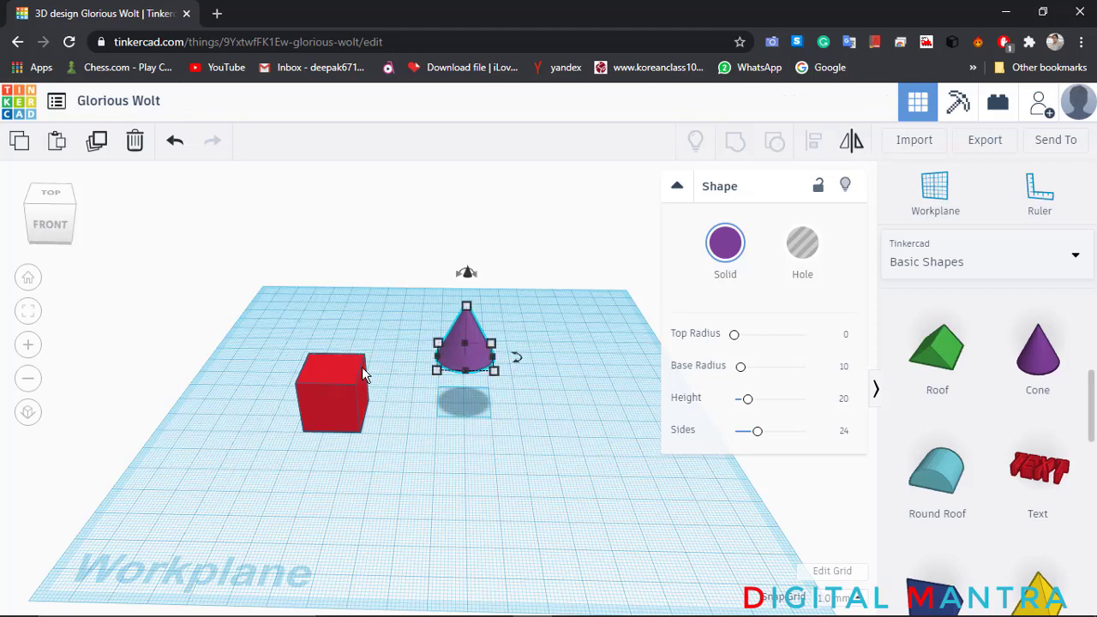
Align the box and the raised cone on their centers in both horizontal directions so the cone sits on the box.
drag(260, 258, 566, 489)
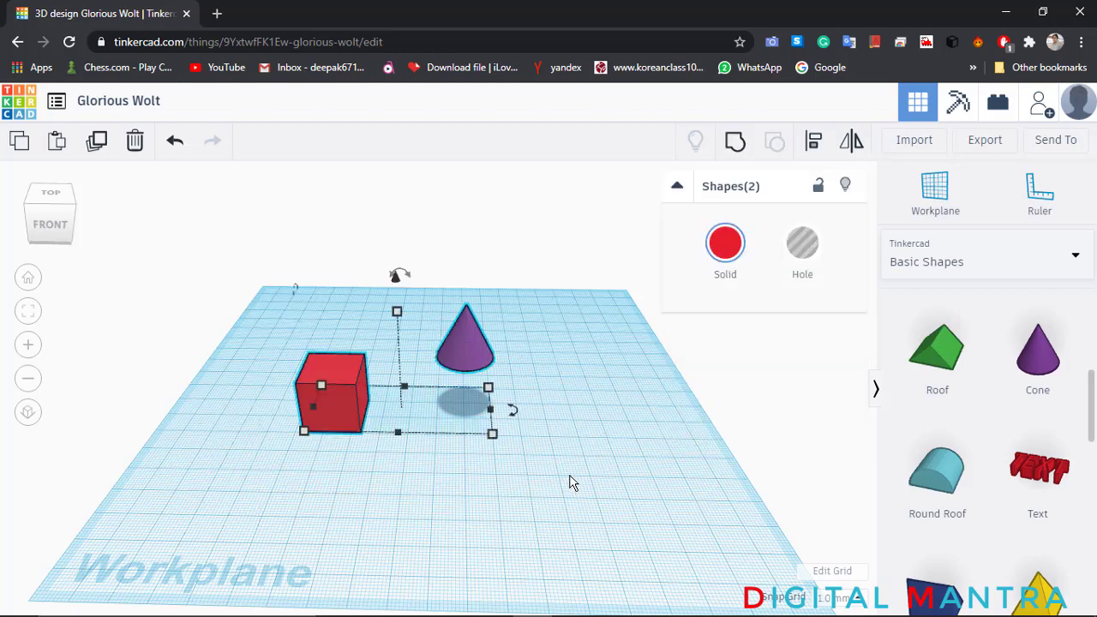
click(813, 144)
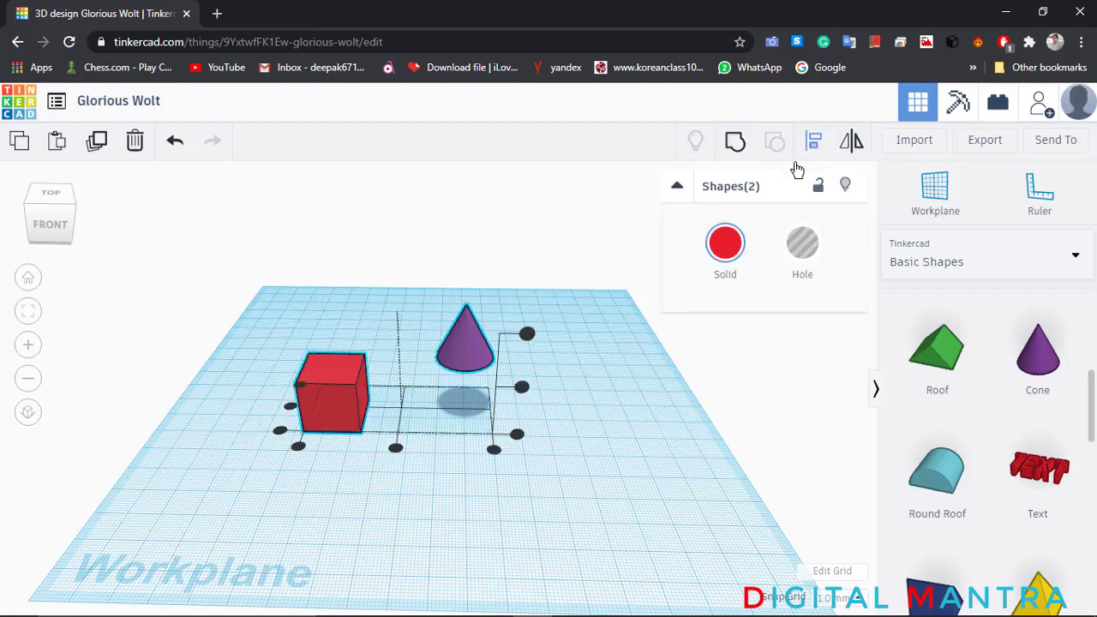
click(397, 449)
click(352, 407)
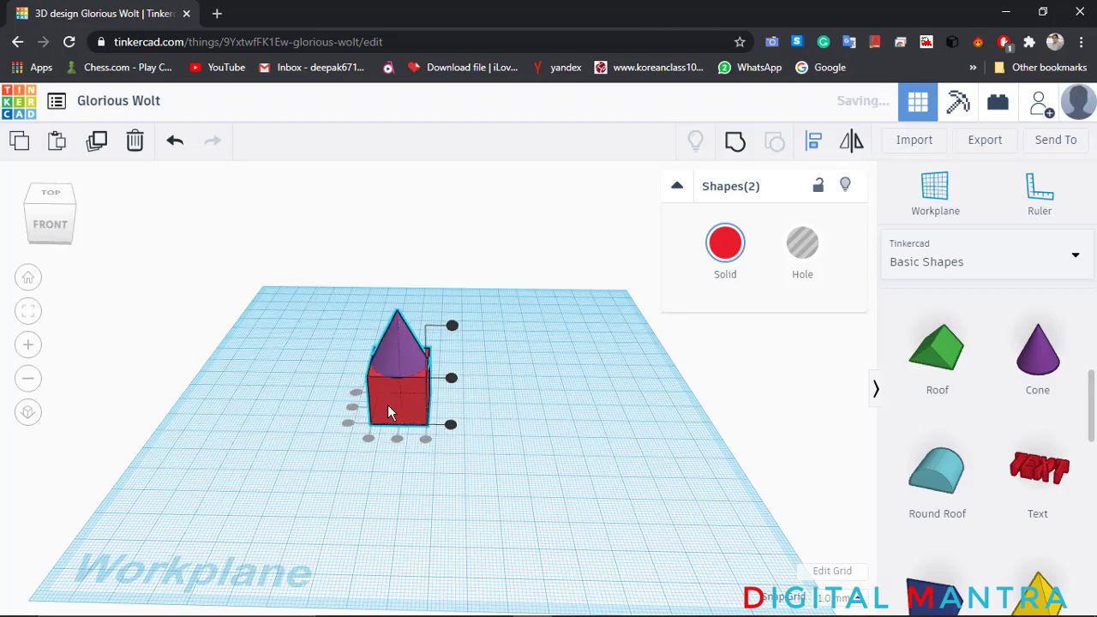
click(523, 442)
right_drag(523, 443, 398, 437)
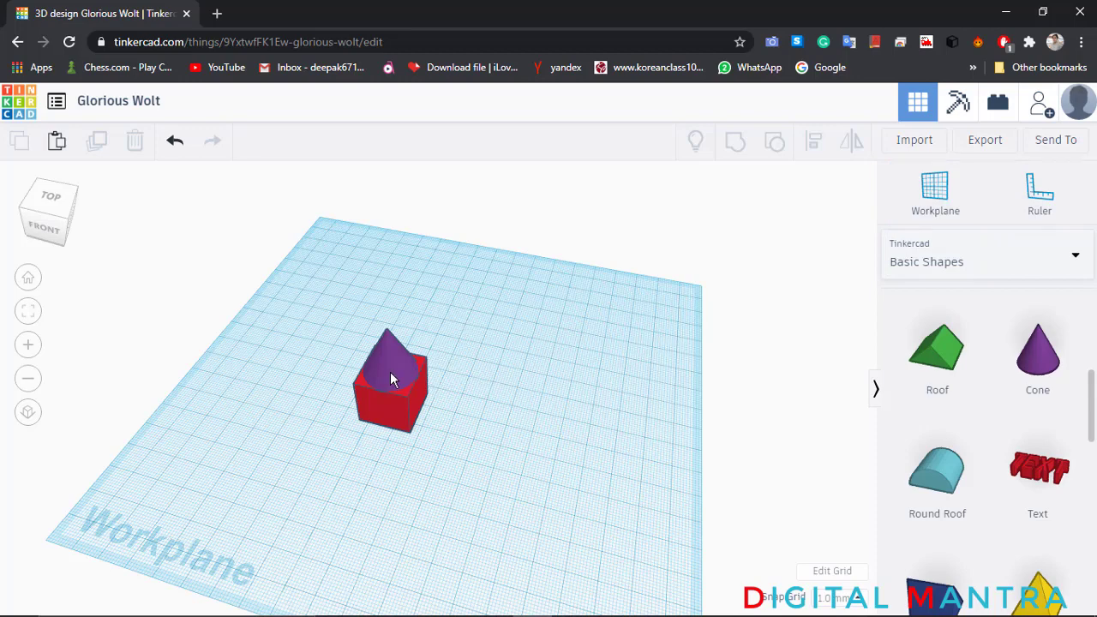
Move the cone off the box to the far edge of the workplane and delete it.
drag(390, 375, 573, 220)
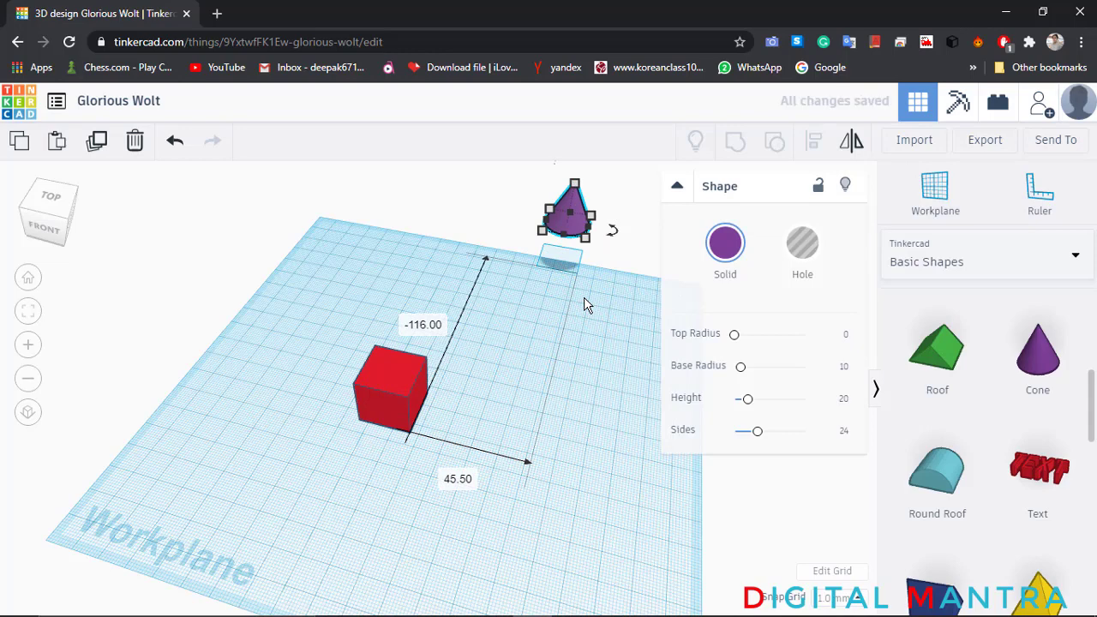
click(582, 207)
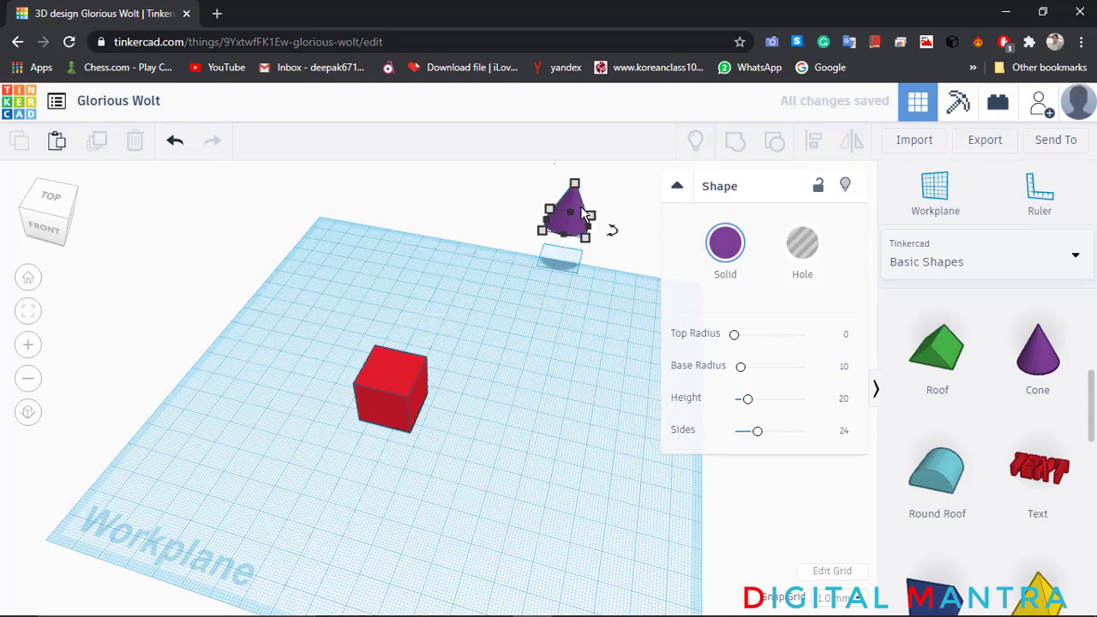
click(580, 213)
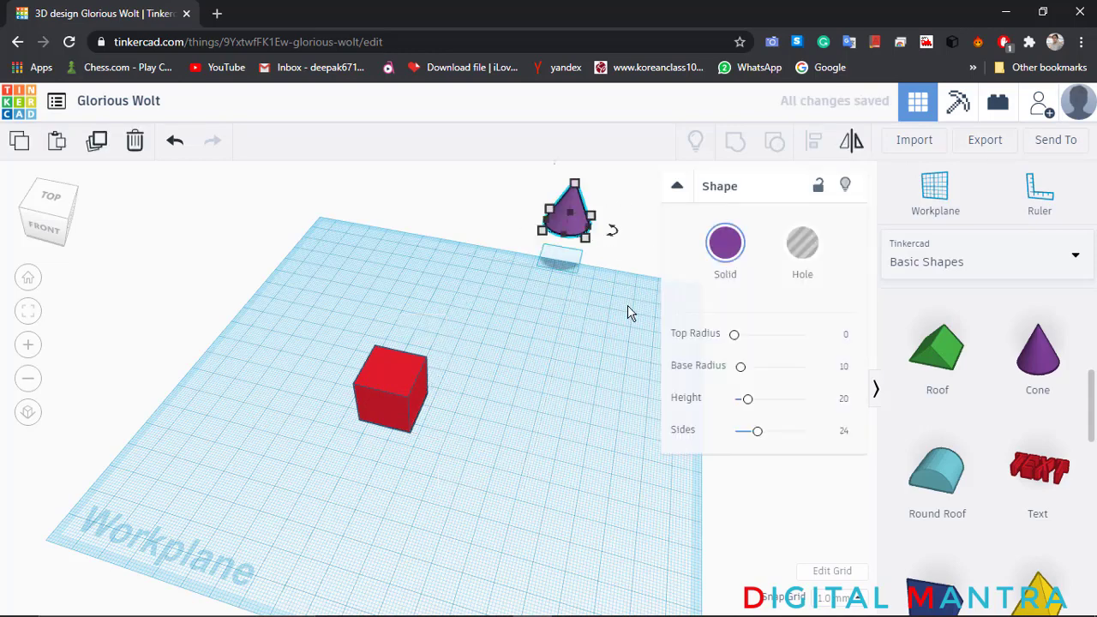
key(Delete)
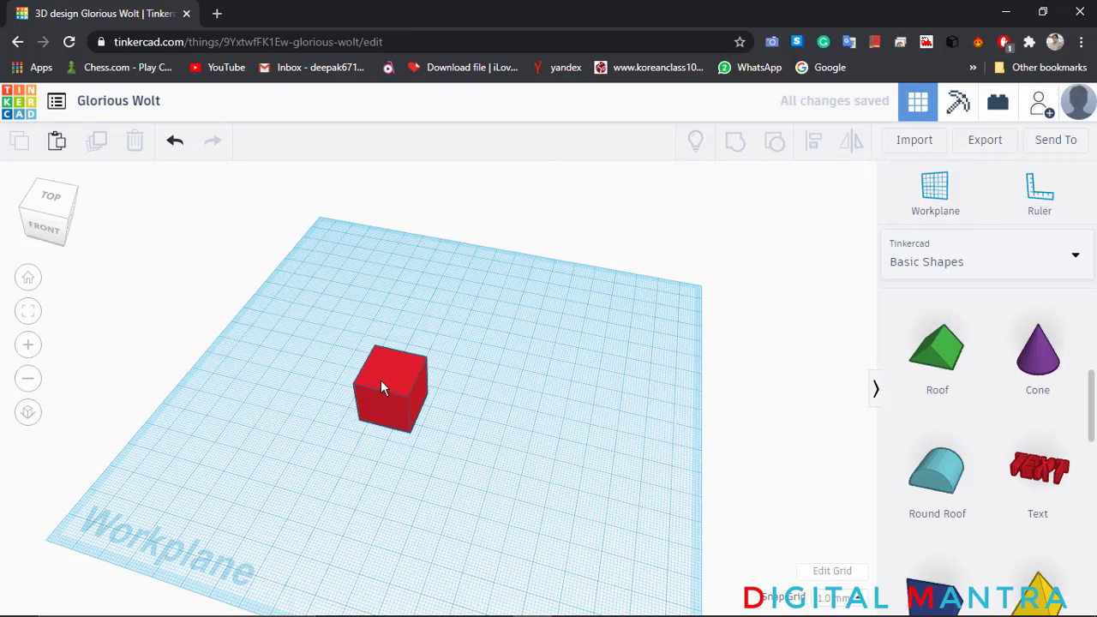
Set a temporary workplane on the top face of the red box.
key(w)
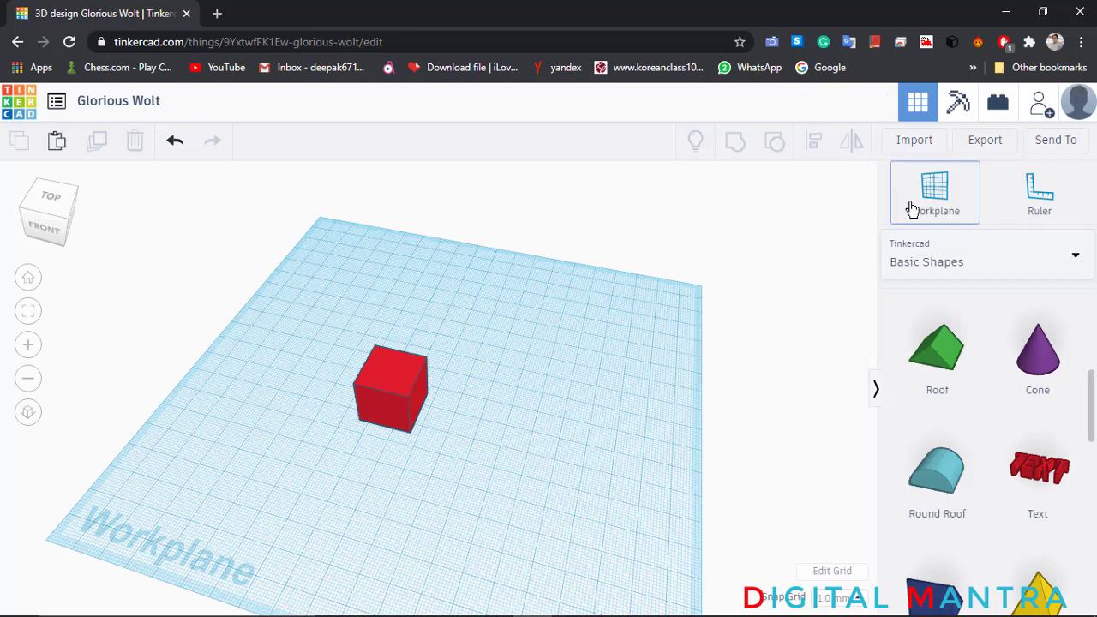
click(390, 375)
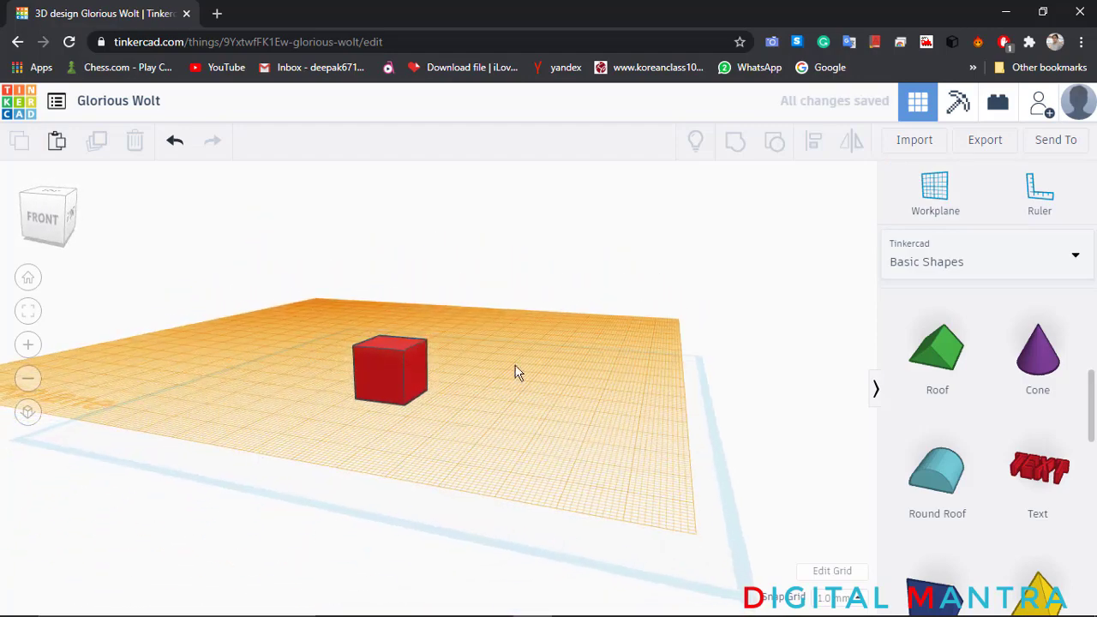
right_drag(698, 321, 481, 266)
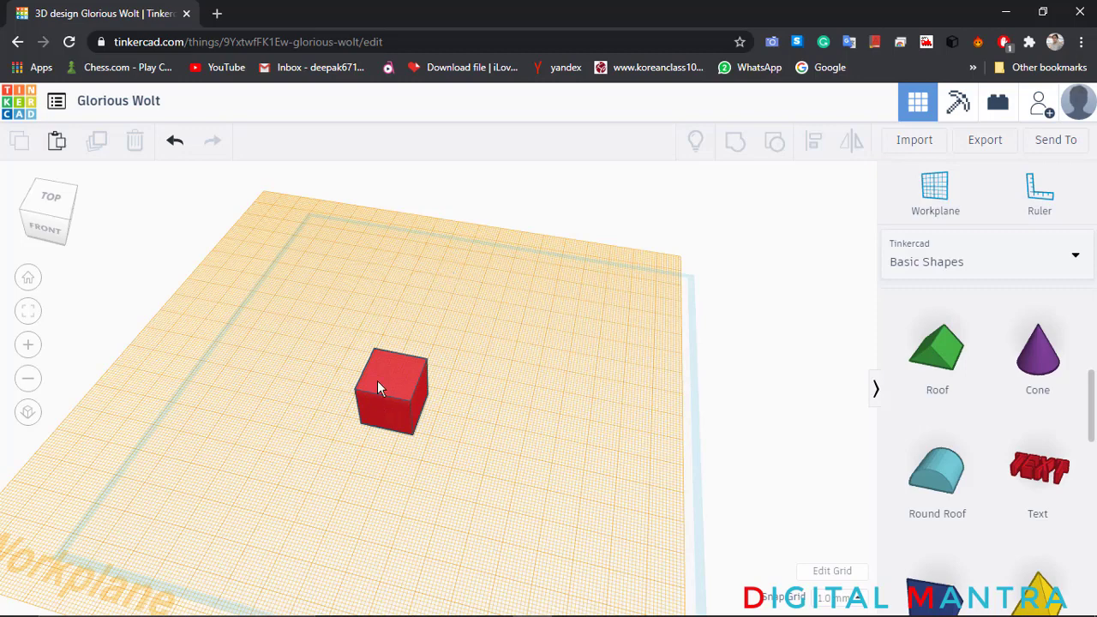
Place a purple cone centered on the top face of the red box.
drag(1031, 372, 390, 374)
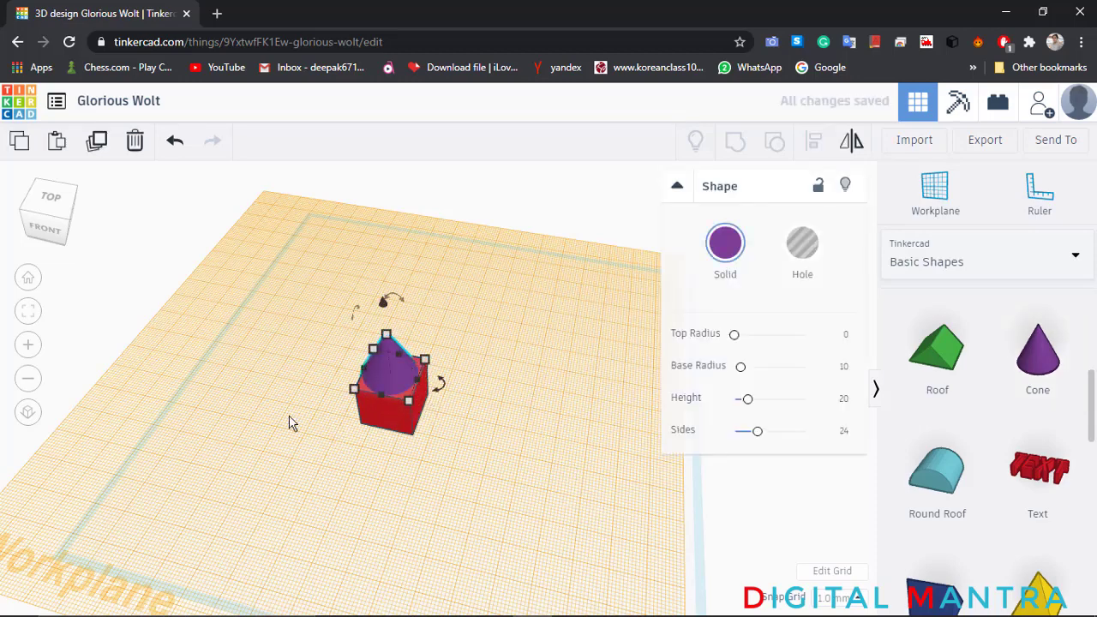
scroll(463, 368, down, 3)
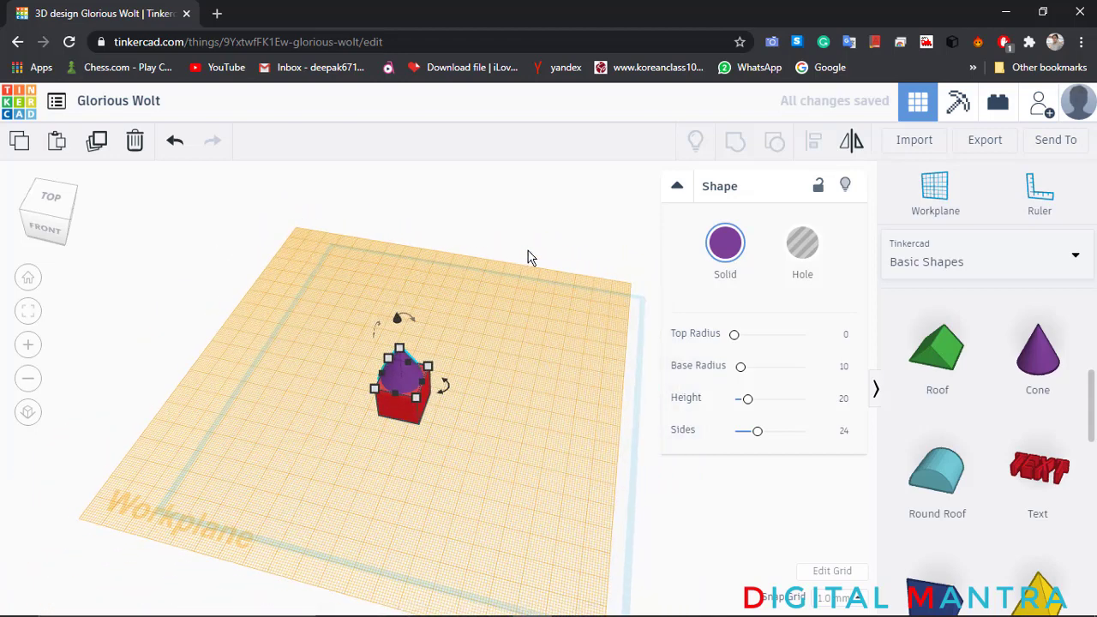
click(600, 248)
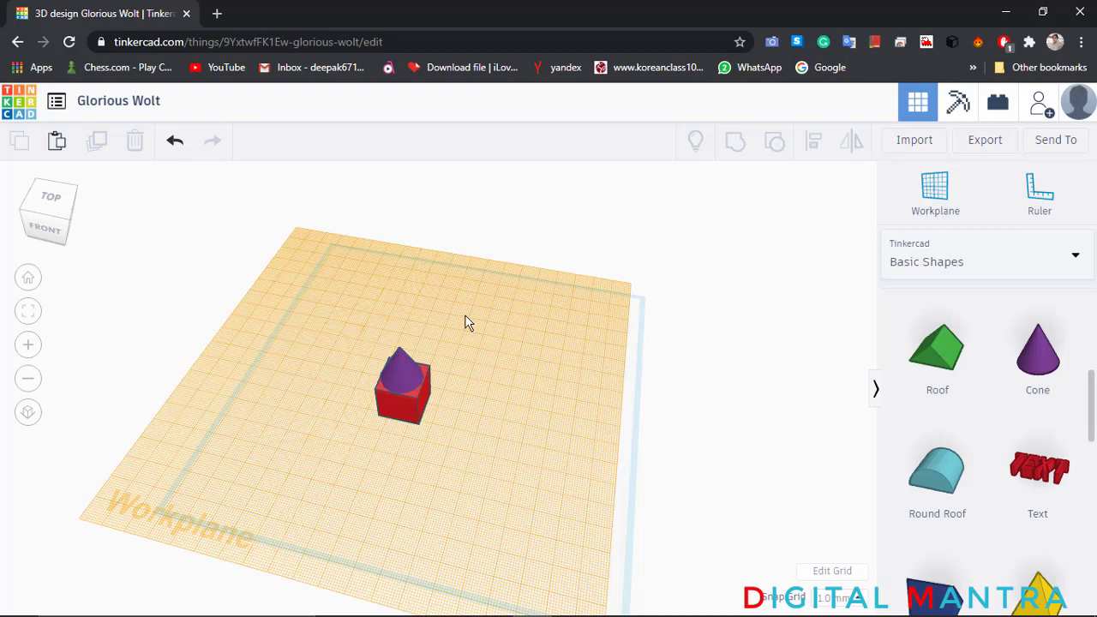
Reset the workplane to the default ground plane.
click(930, 199)
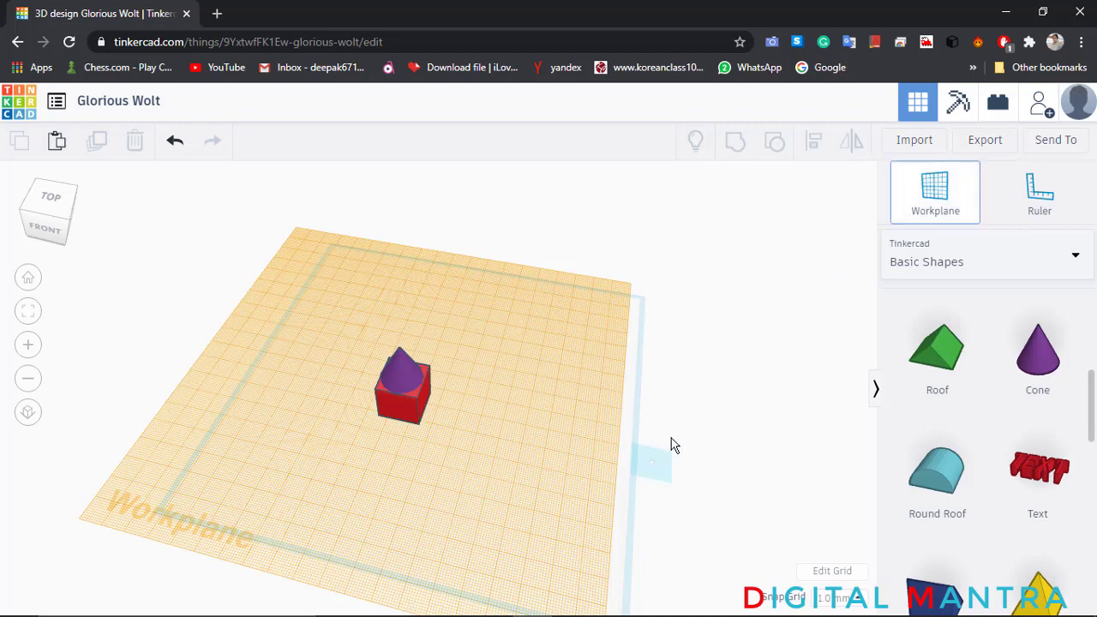
click(673, 442)
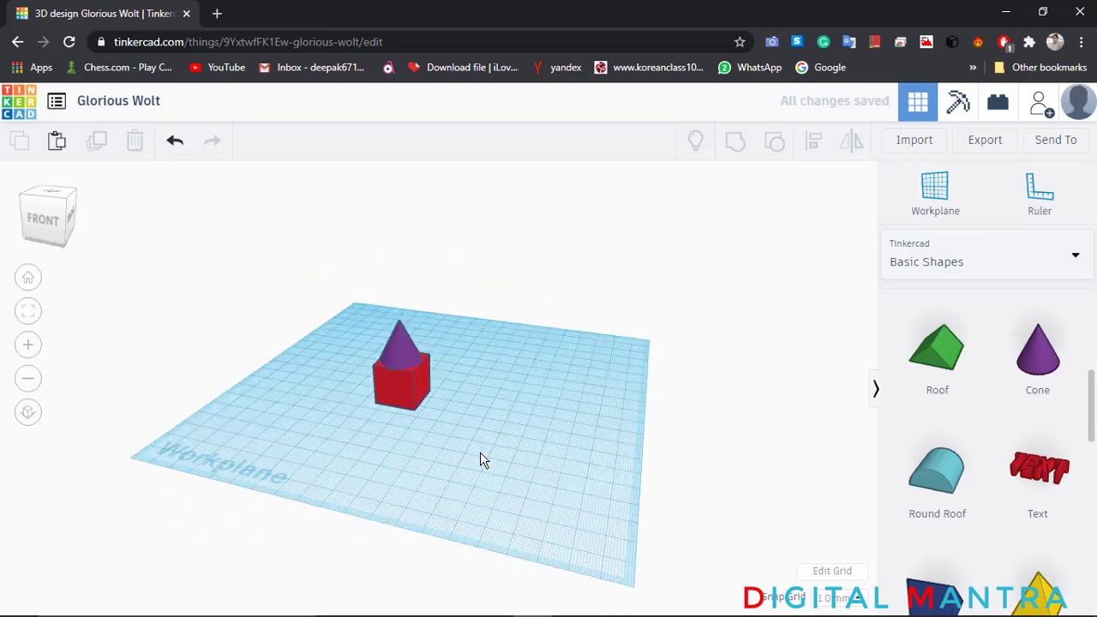
right_drag(480, 452, 397, 421)
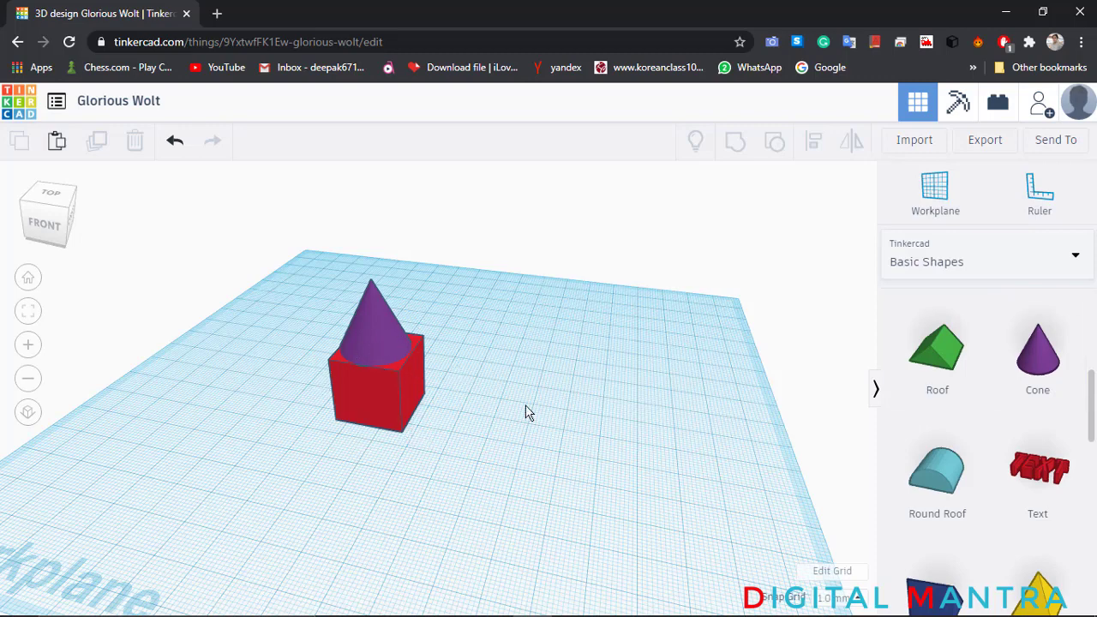
Place a green roof shape on the workplane in front of the box and cone.
scroll(438, 420, down, 3)
mouse_move(445, 399)
right_down()
mouse_move(454, 427)
mouse_move(456, 412)
right_up()
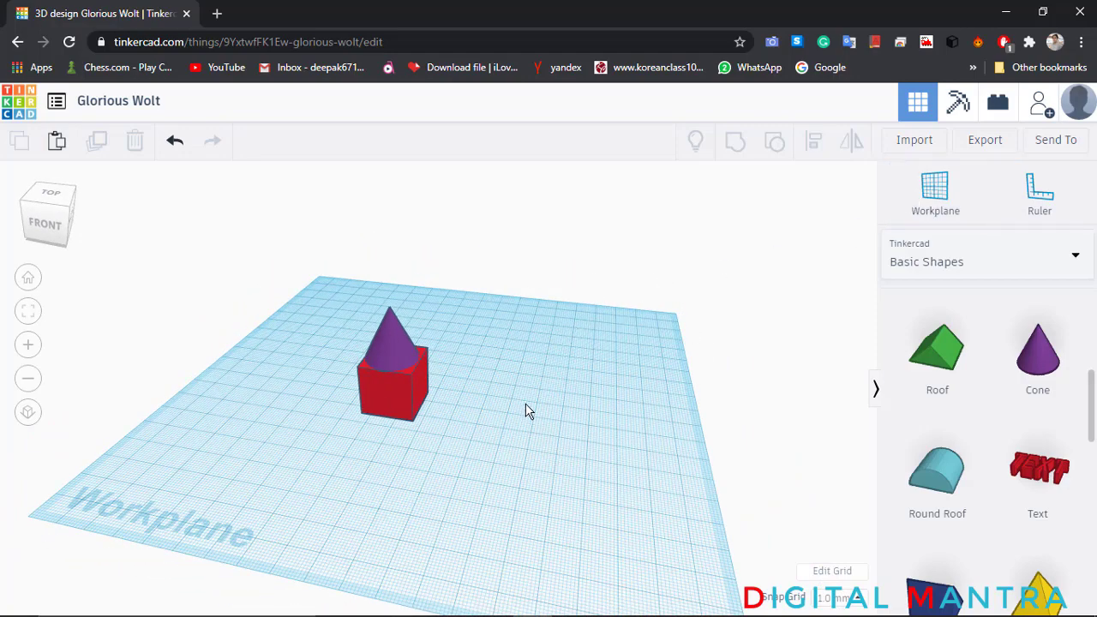
right_drag(526, 411, 404, 360)
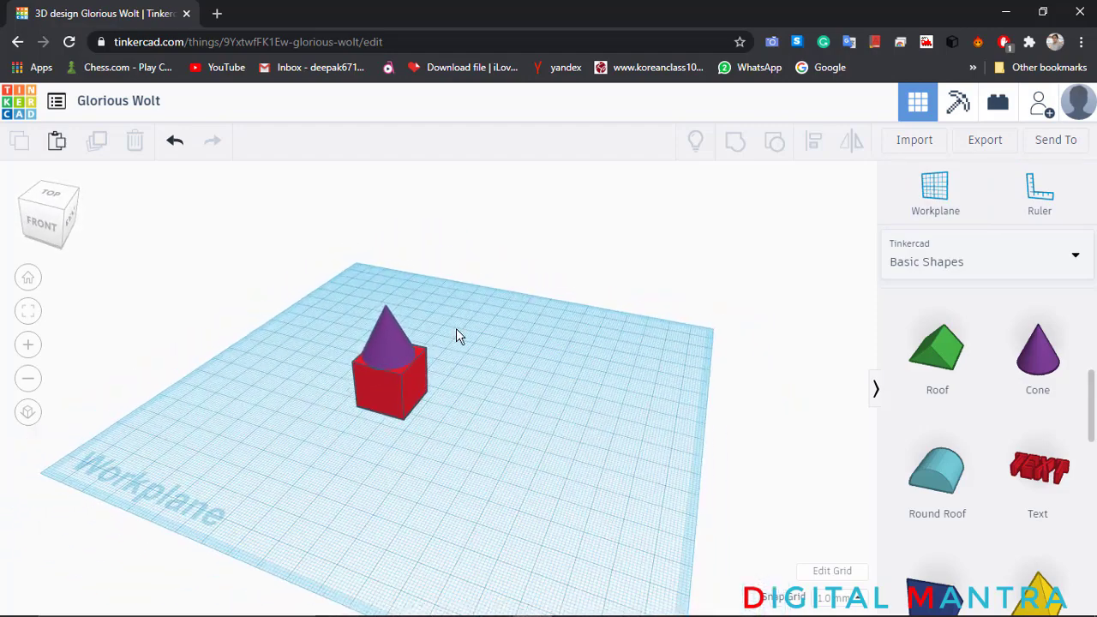
middle_drag(456, 329, 375, 287)
drag(925, 358, 466, 429)
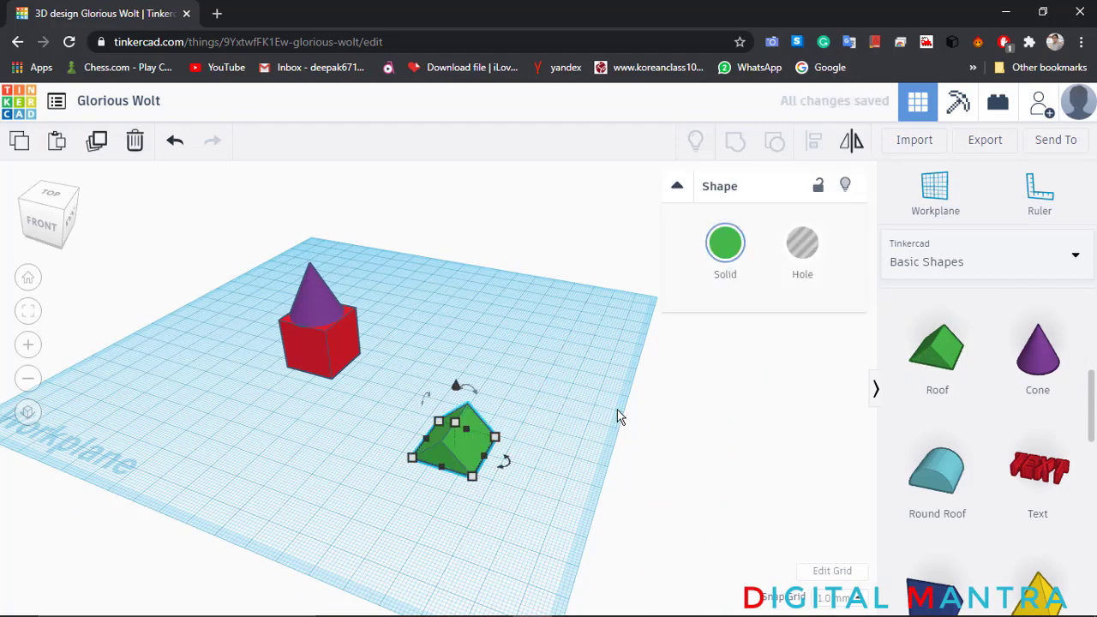
scroll(514, 463, up, 2)
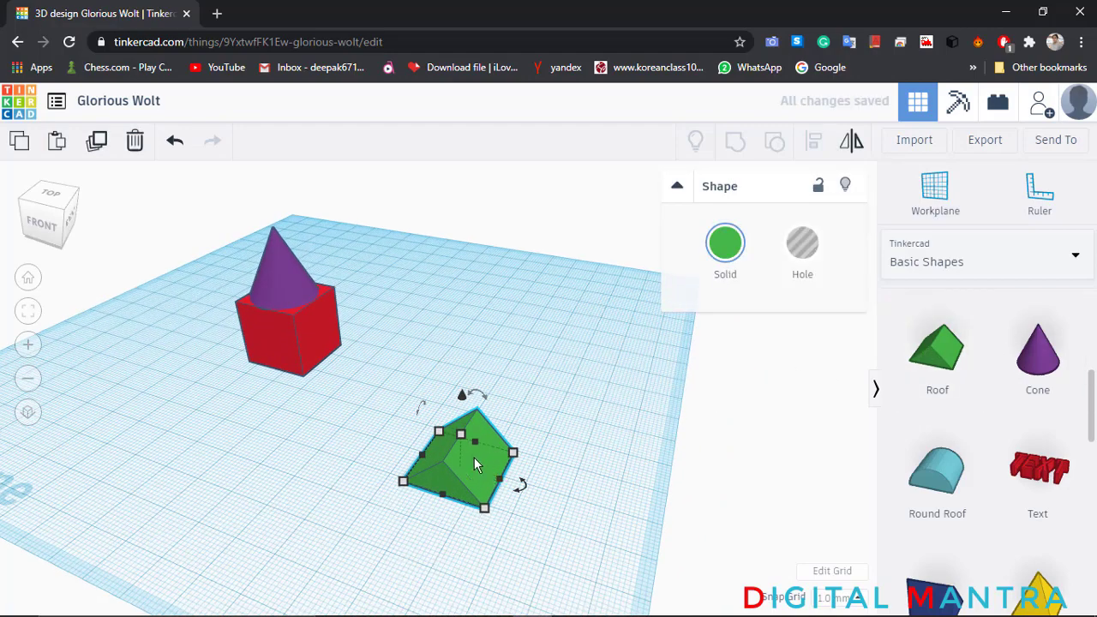
click(564, 384)
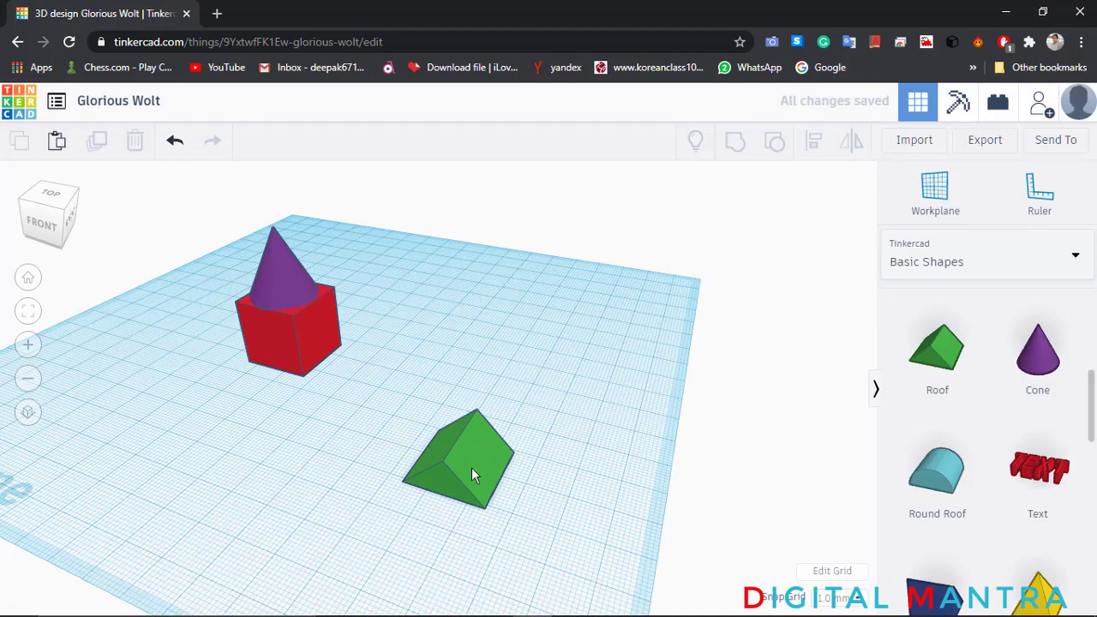
Set a temporary workplane on the sloped face of the green roof.
middle_drag(495, 451, 403, 407)
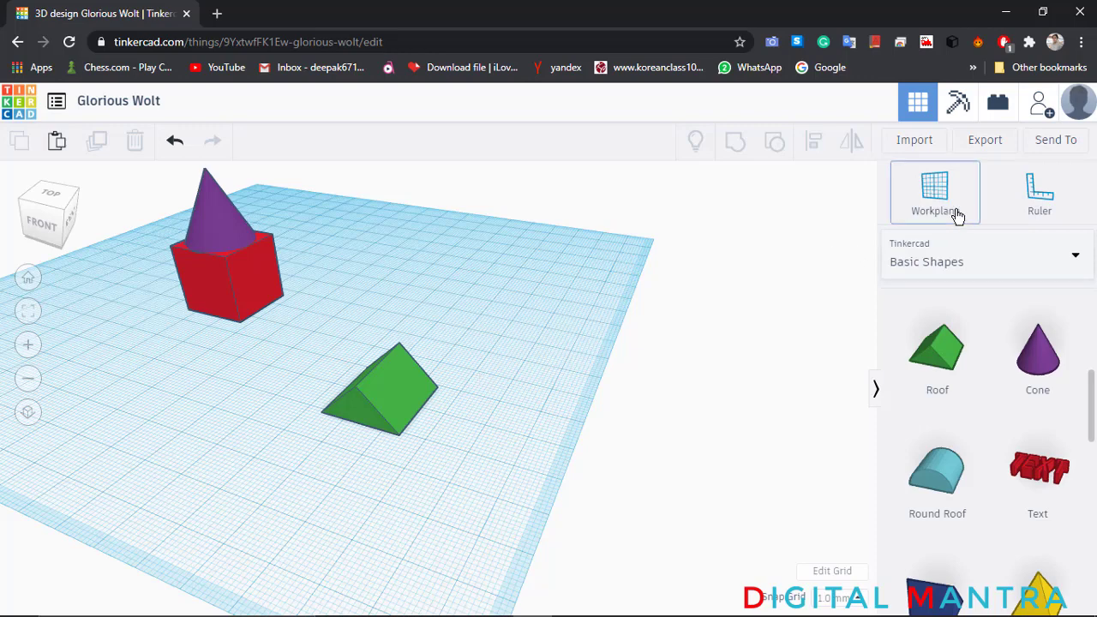
click(394, 396)
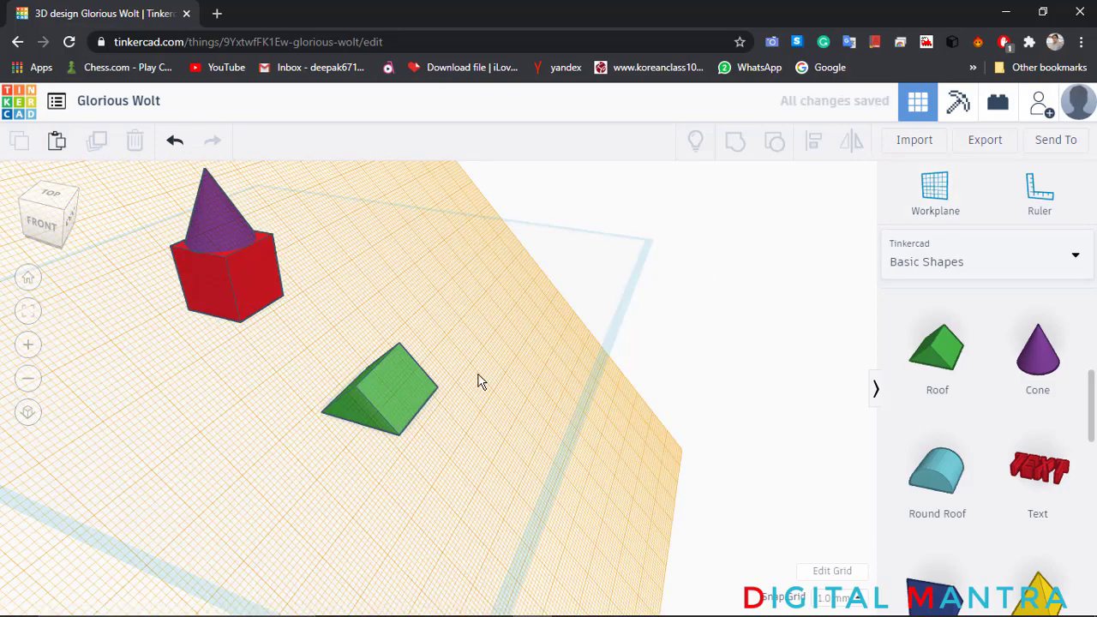
right_drag(691, 343, 647, 366)
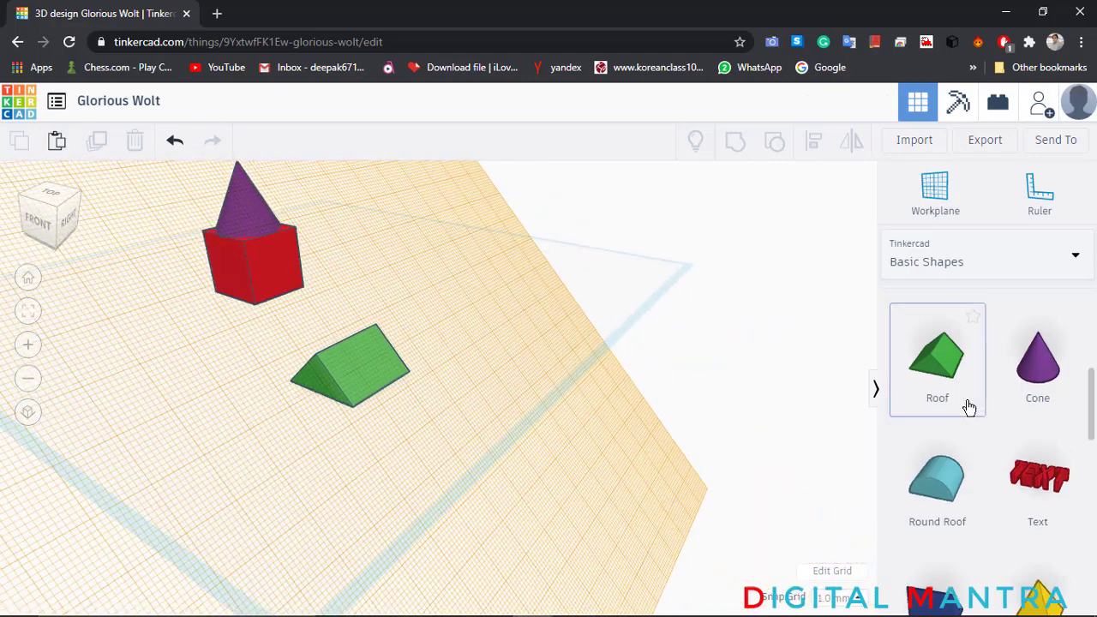
Place a cylinder hole on the roof's sloped face and set its base dimensions to 8 by 8 mm.
scroll(967, 404, up, 5)
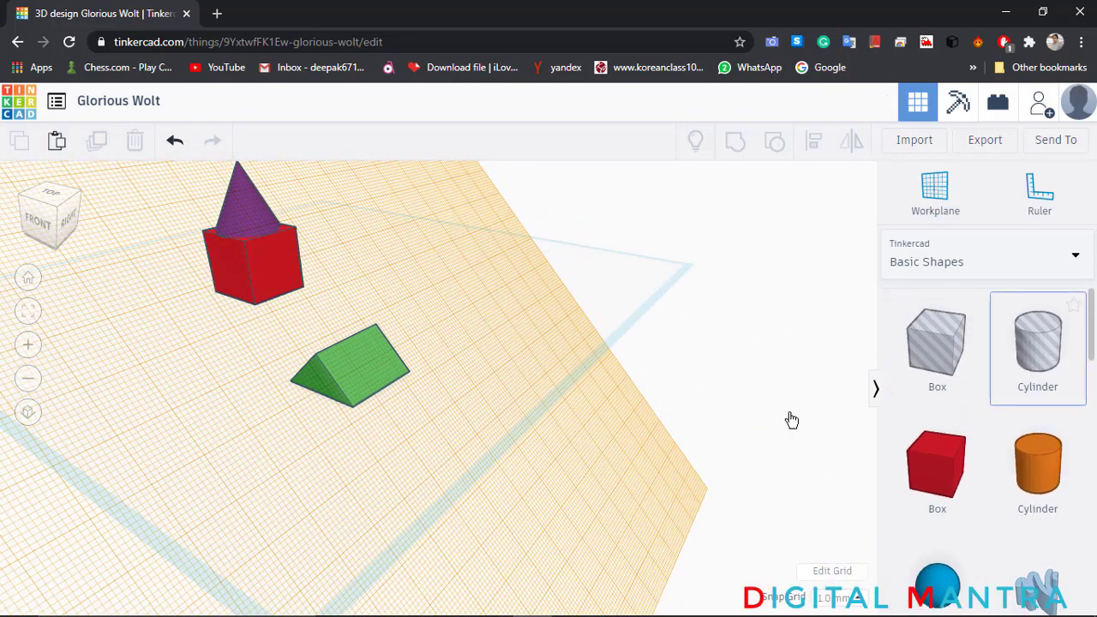
click(455, 420)
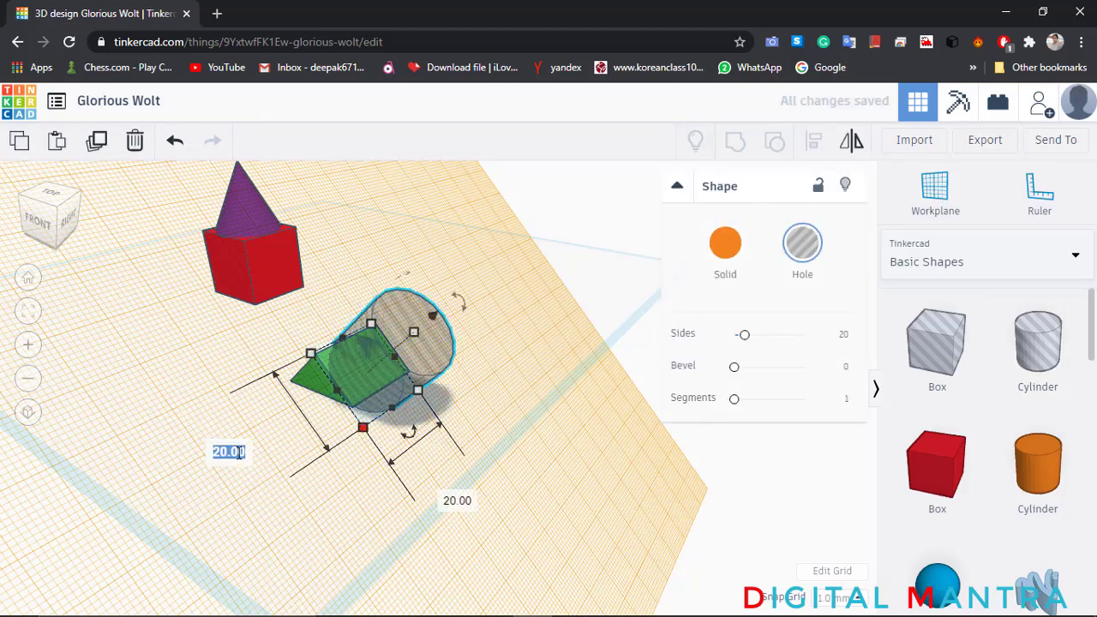
click(239, 452)
text(8)
key(Tab)
text(8)
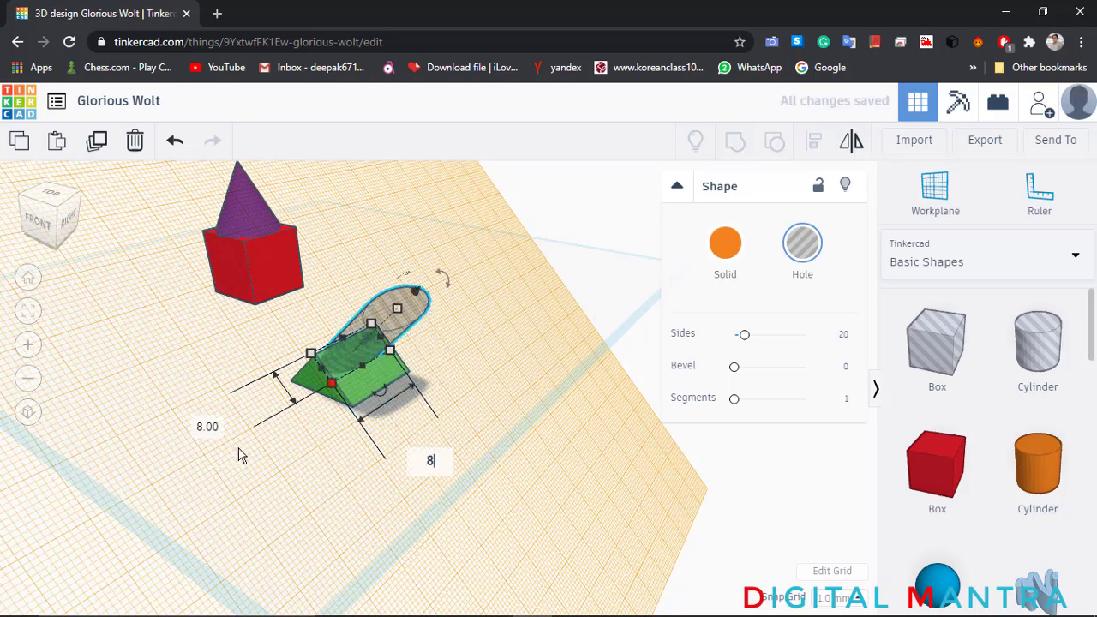
key(Return)
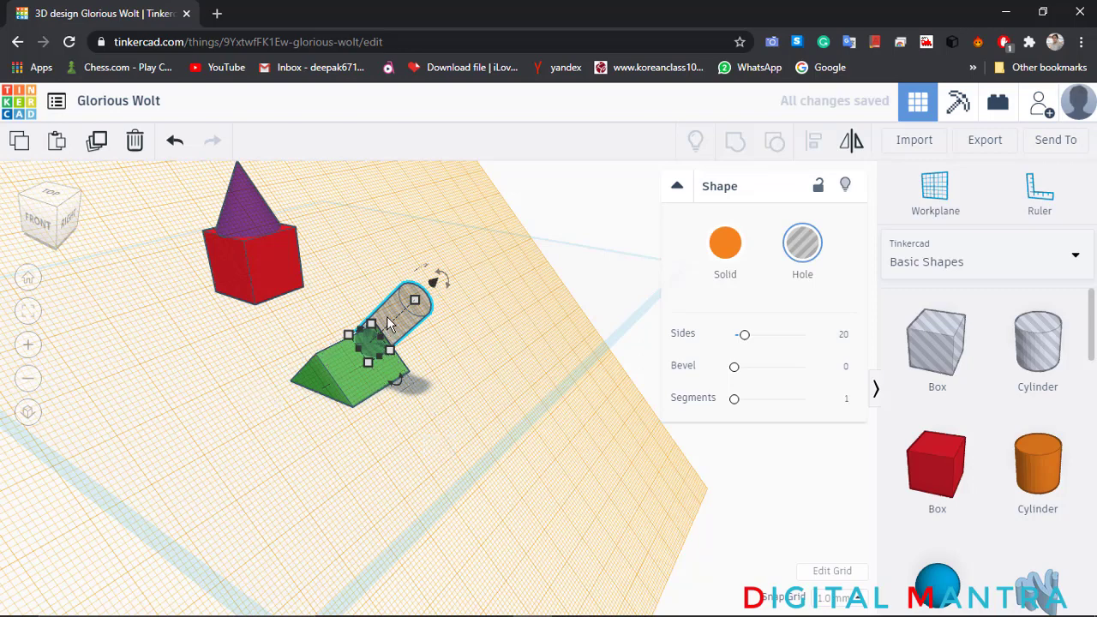
Move the cylinder hole toward the middle of the sloped face and sink it into the roof by -8 mm.
drag(389, 323, 384, 344)
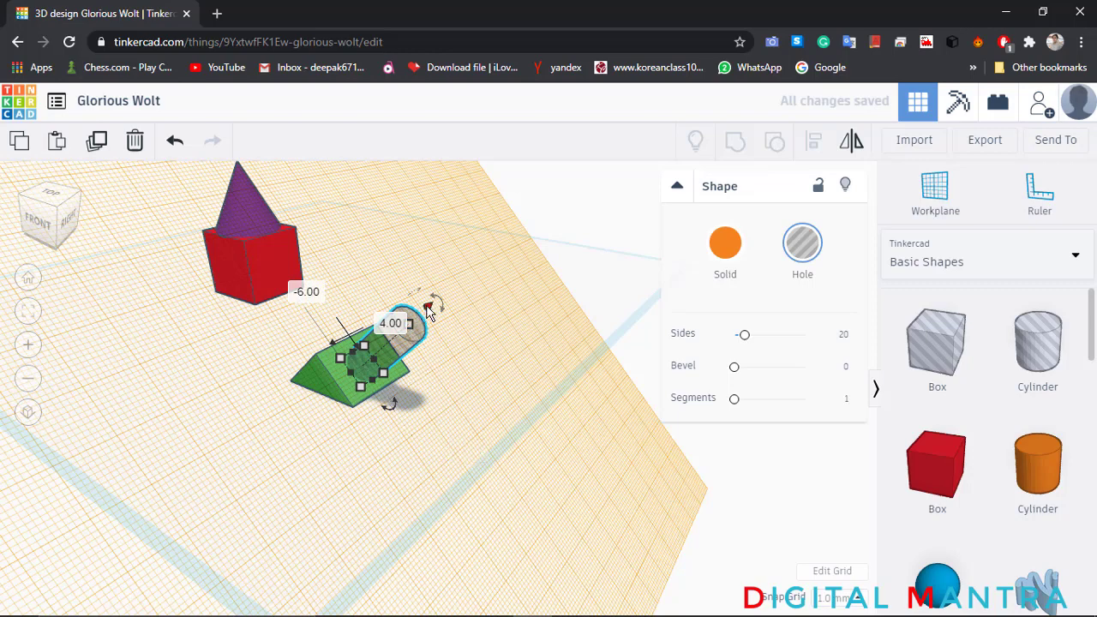
drag(428, 312, 420, 319)
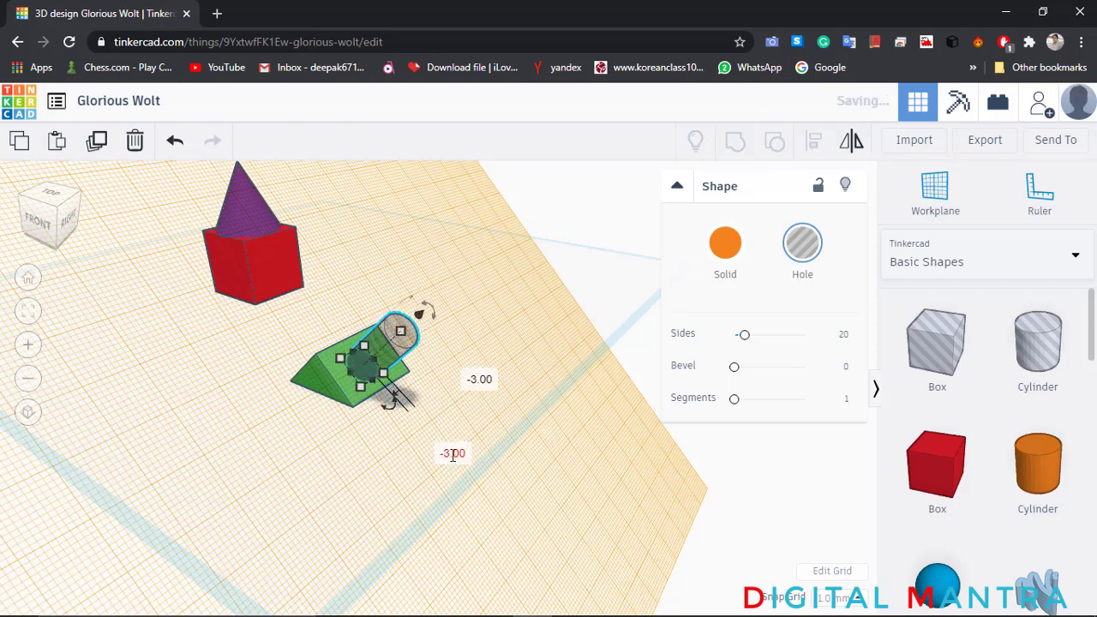
click(453, 455)
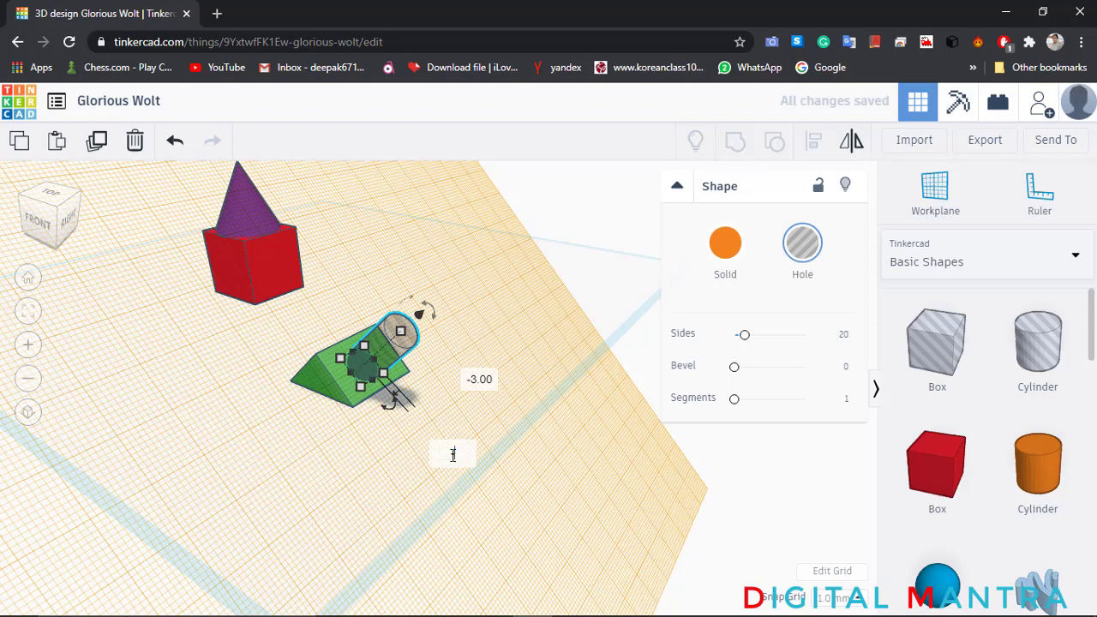
text(-8)
key(Return)
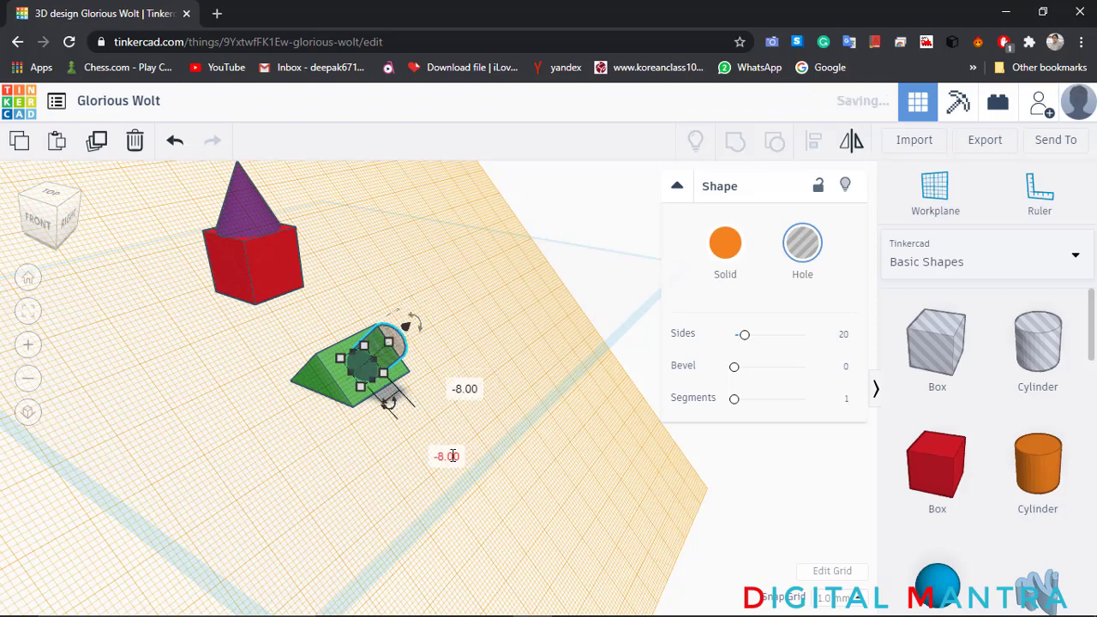
Reset the workplane from the roof's sloped face to the default ground plane.
click(392, 478)
right_drag(397, 426, 720, 252)
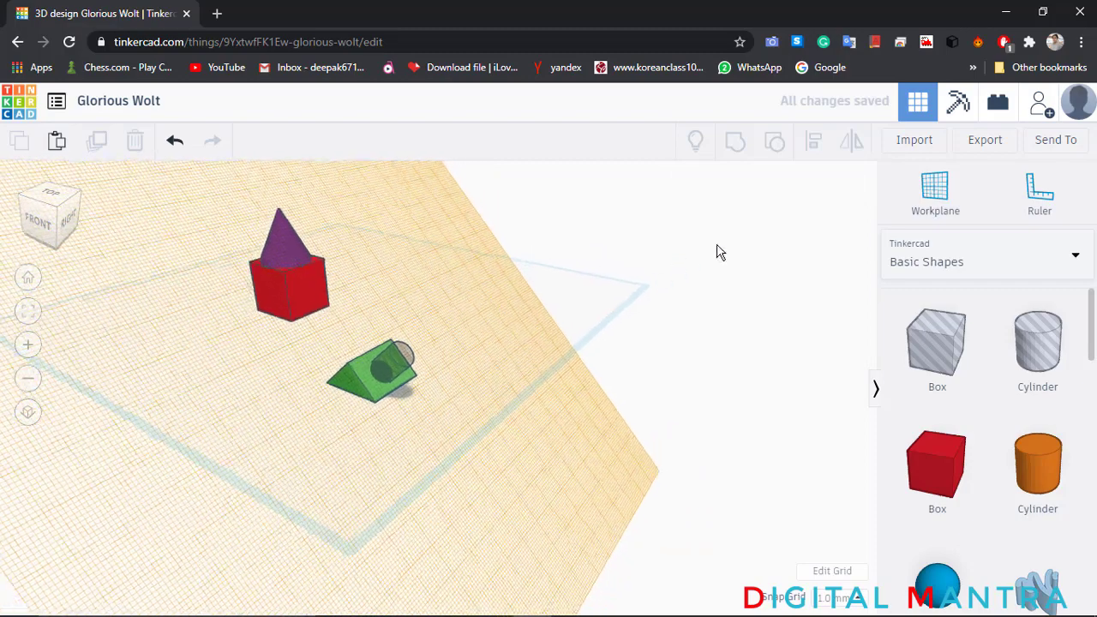
click(919, 202)
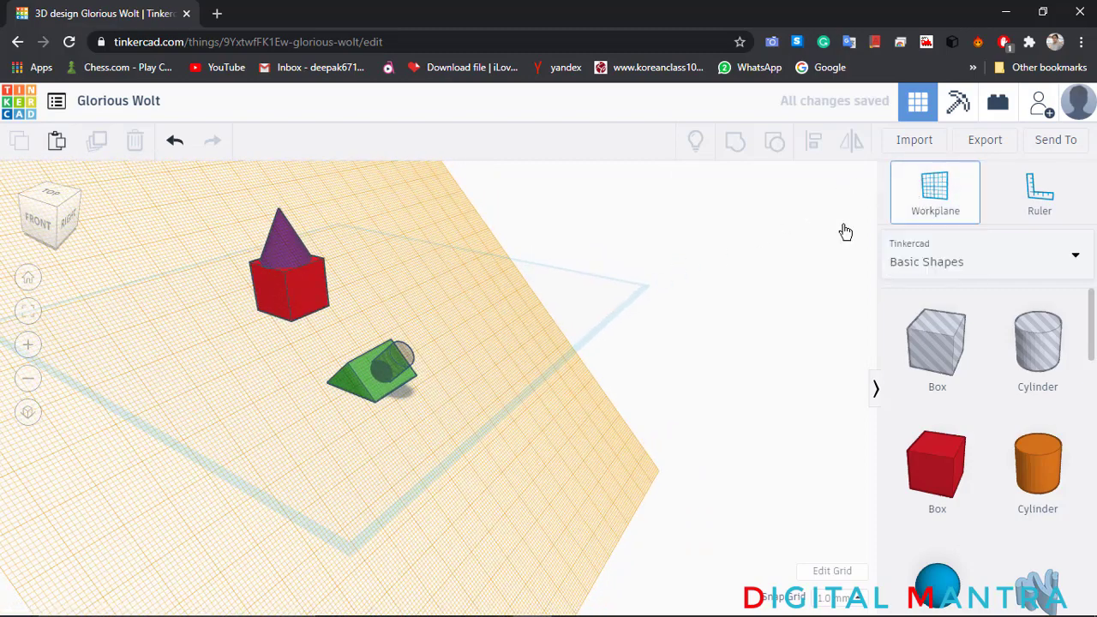
click(604, 306)
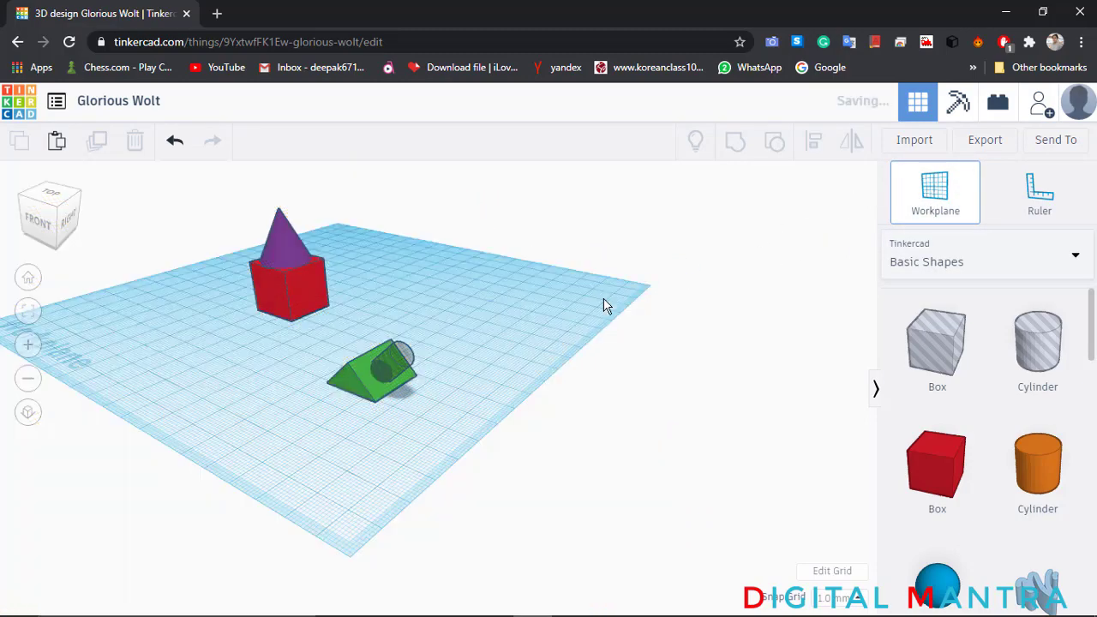
Group the green roof with the cylinder hole to cut the hole through the roof.
right_drag(355, 395, 400, 382)
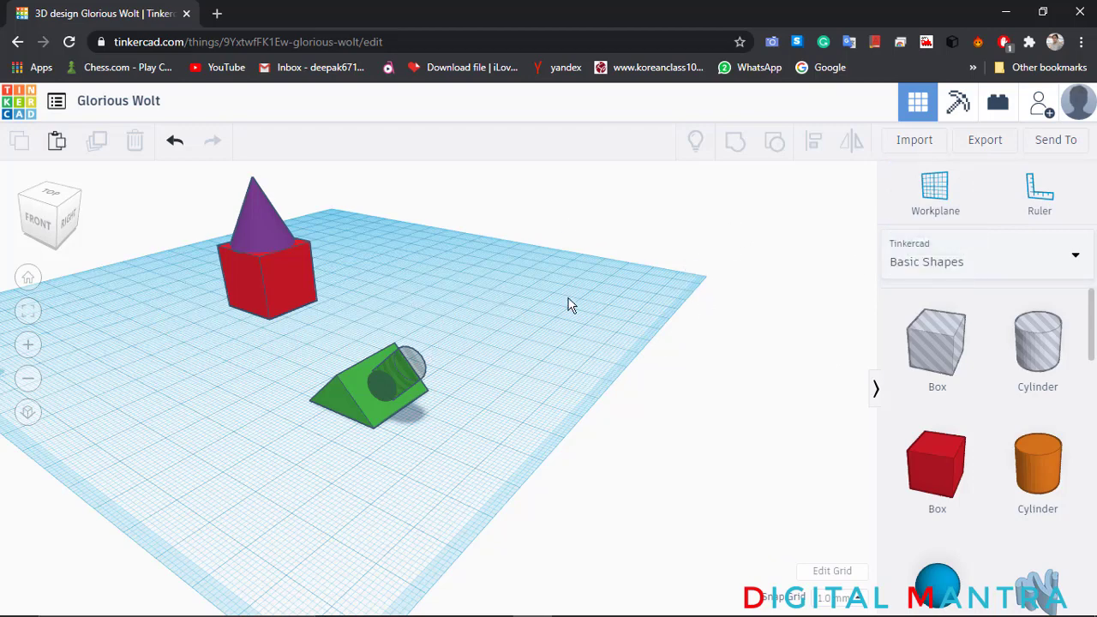
scroll(570, 305, down, 2)
scroll(414, 376, up, 3)
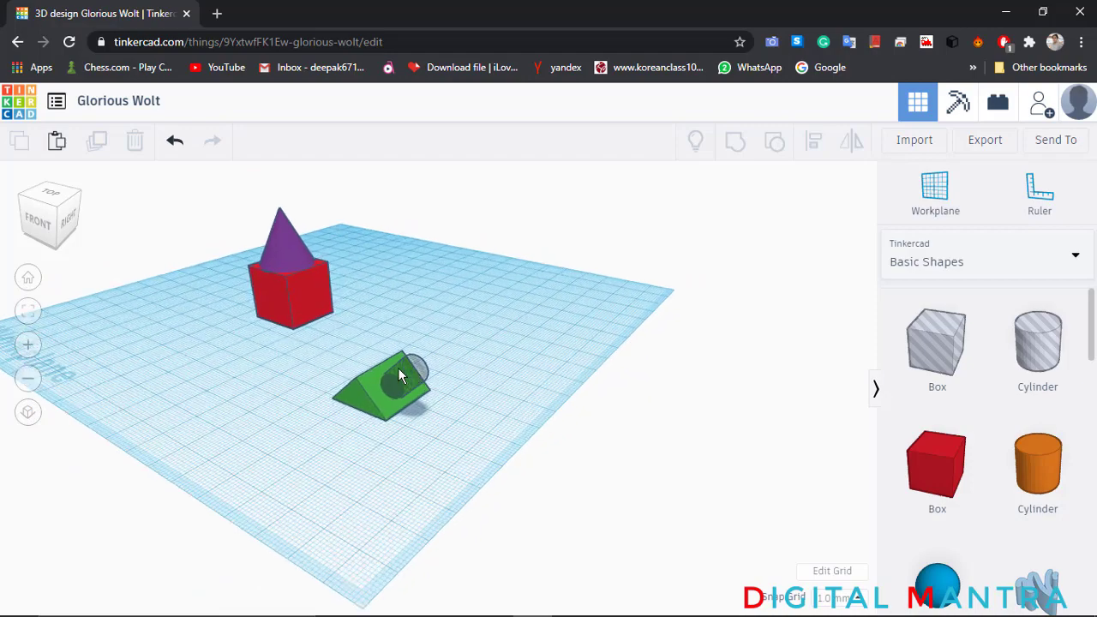
middle_drag(388, 366, 414, 368)
scroll(417, 390, up, 1)
scroll(416, 393, up, 2)
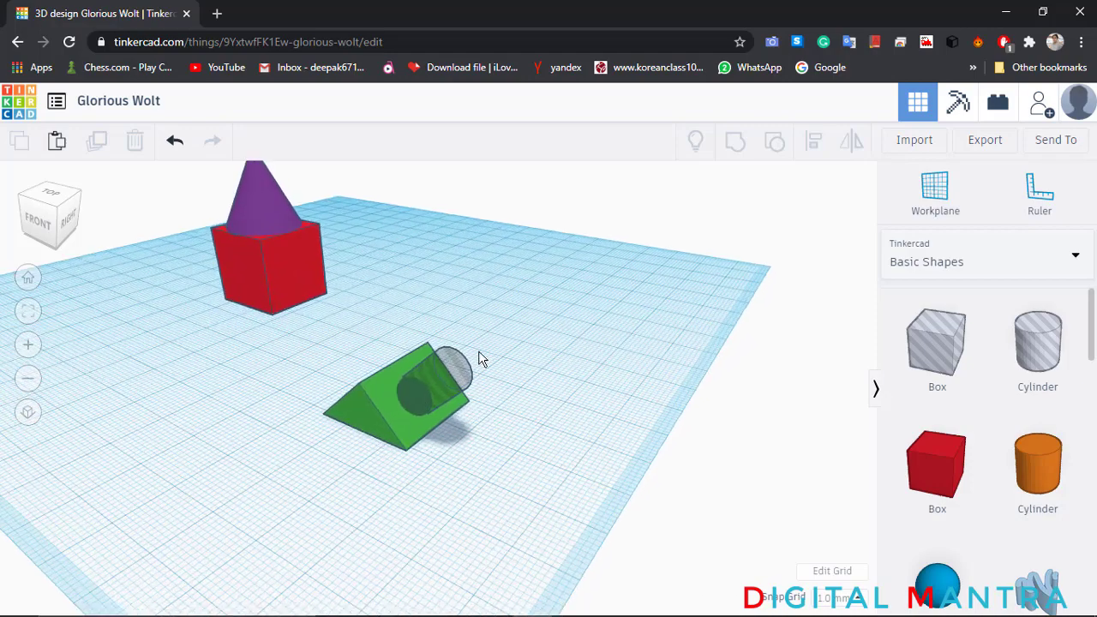
drag(295, 328, 552, 456)
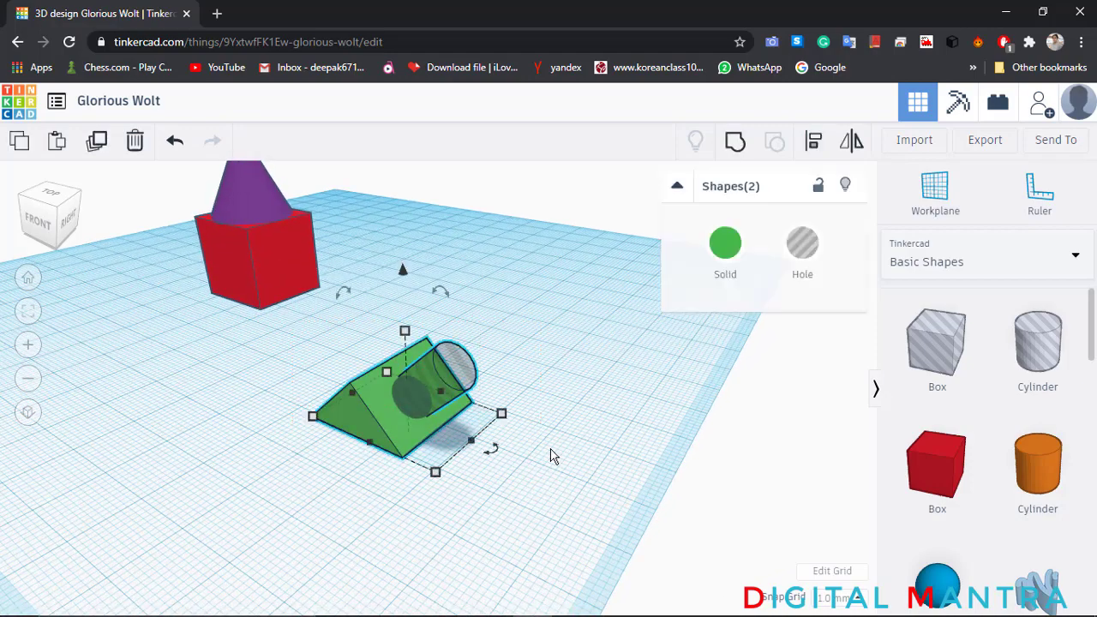
click(735, 141)
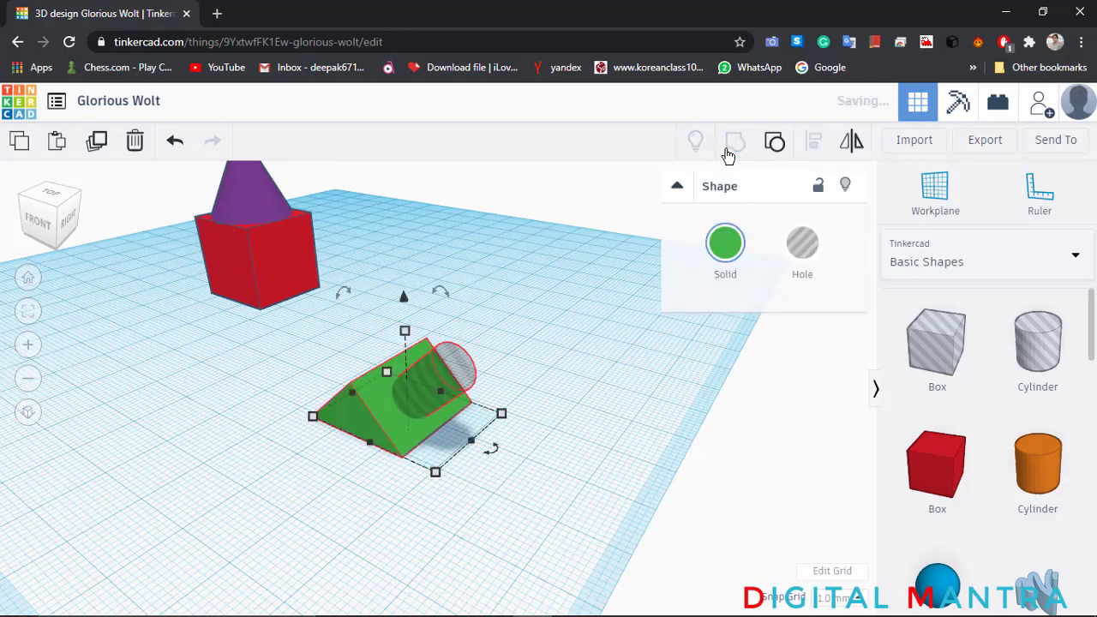
click(562, 410)
Examine the hole cut through the green roof from several angles.
right_drag(561, 409, 404, 474)
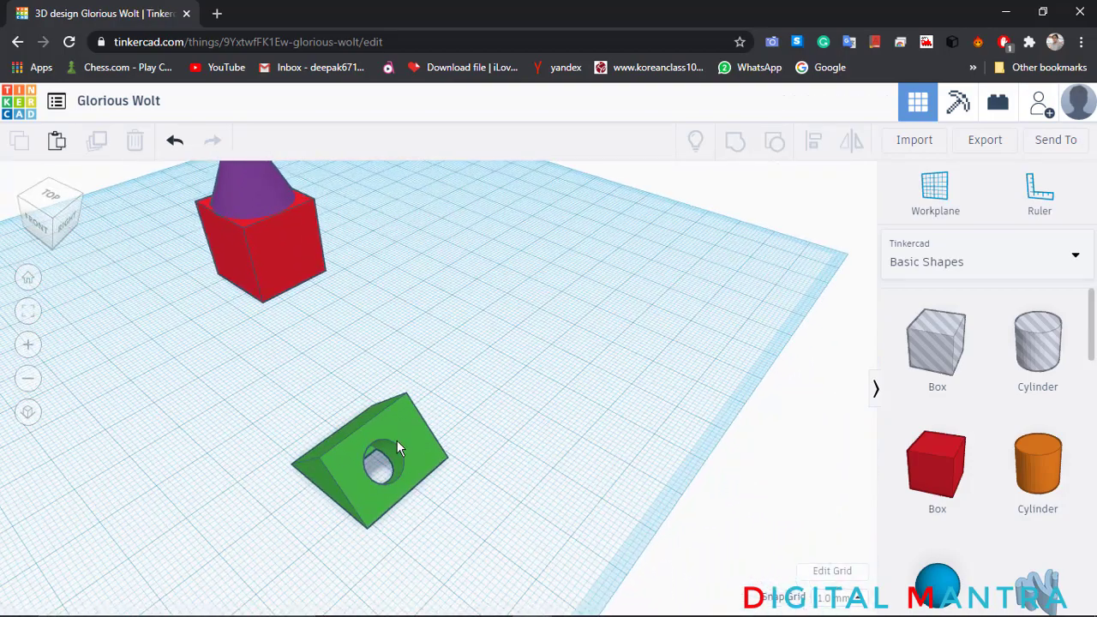
scroll(399, 439, up, 3)
middle_drag(471, 374, 516, 324)
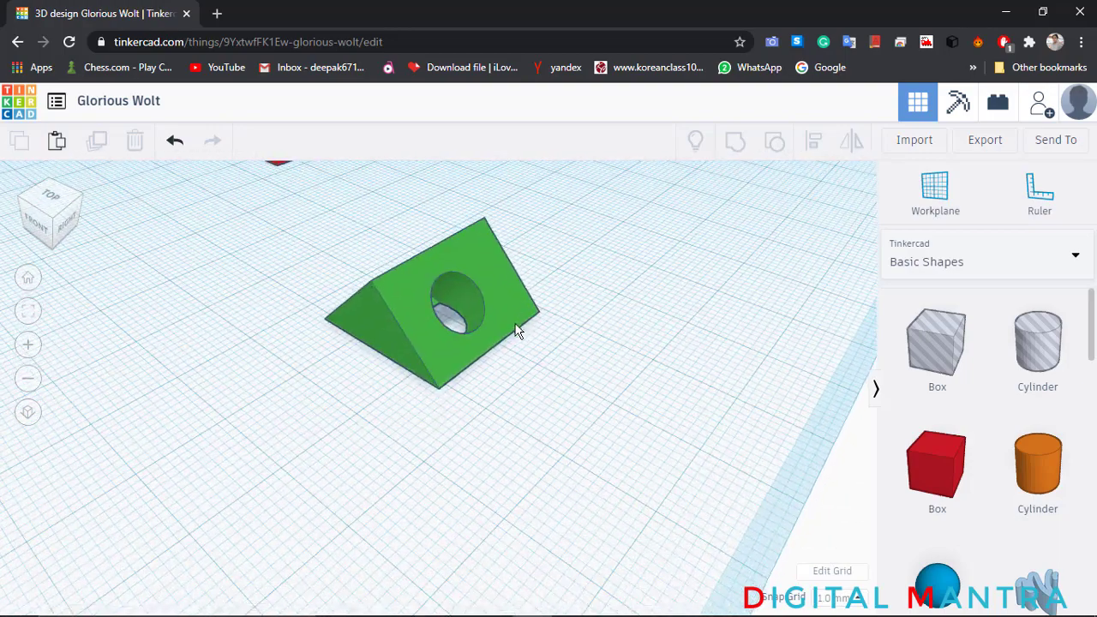
right_drag(517, 382, 551, 395)
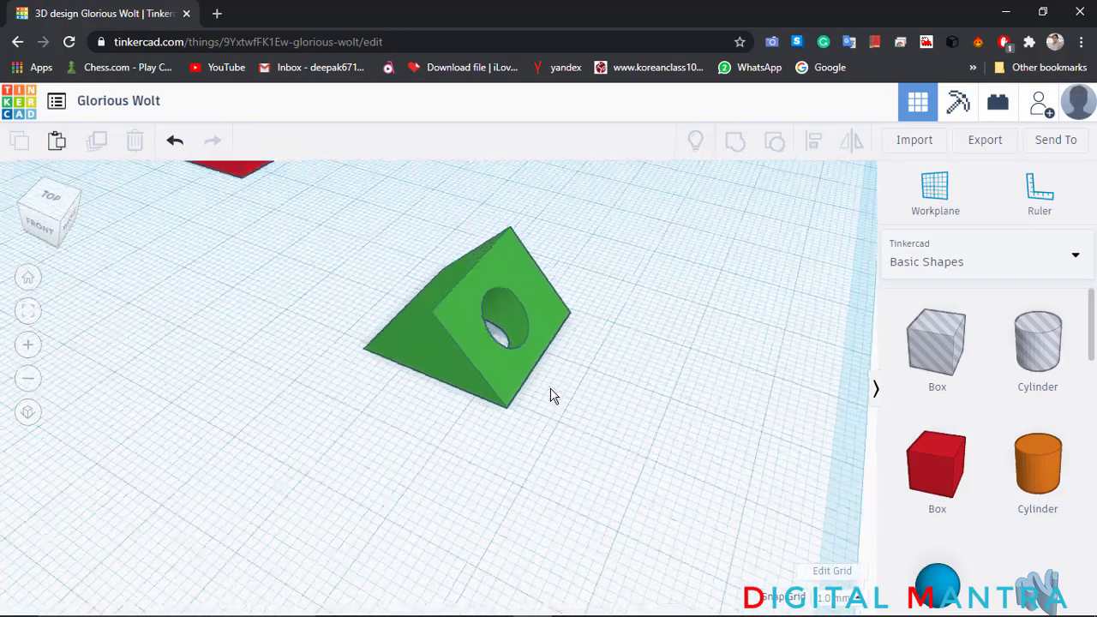
scroll(552, 395, down, 3)
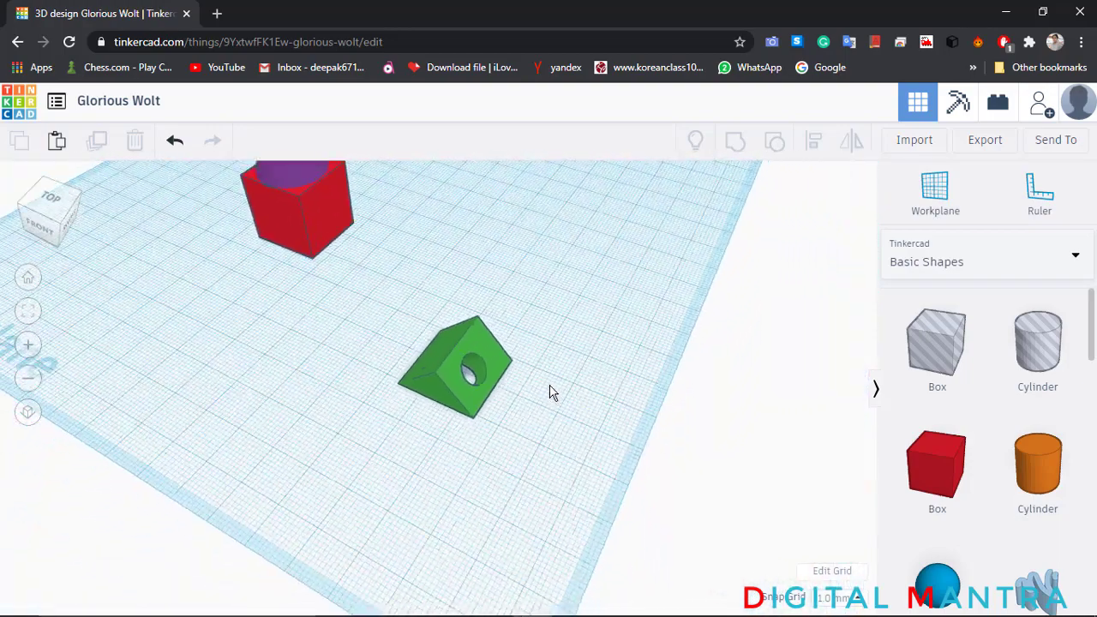
middle_drag(544, 397, 541, 410)
scroll(452, 450, up, 3)
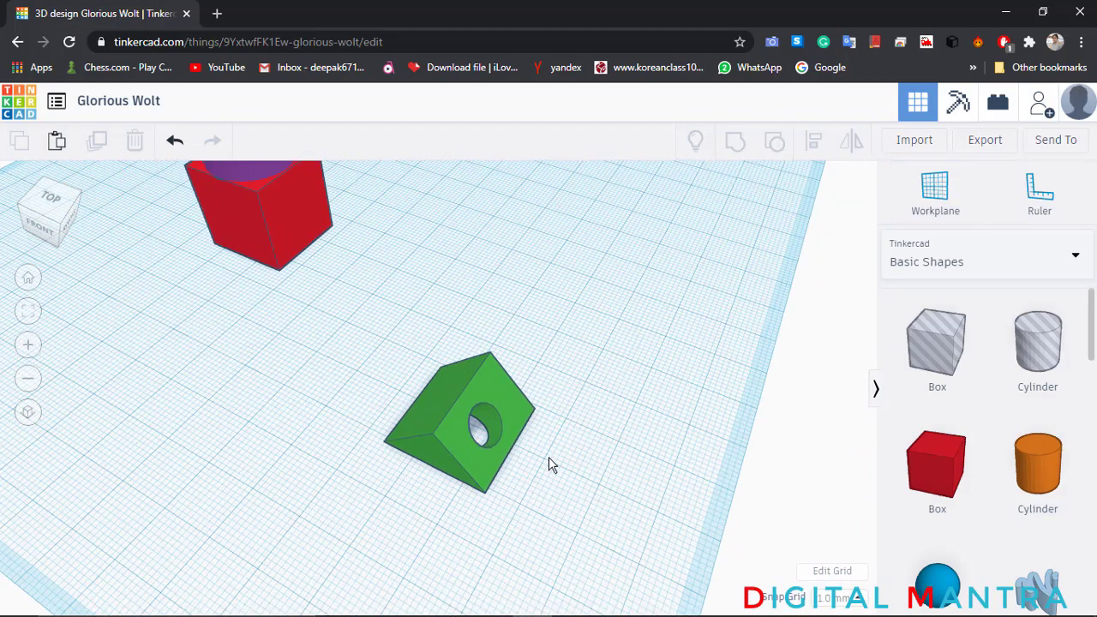
scroll(533, 458, down, 2)
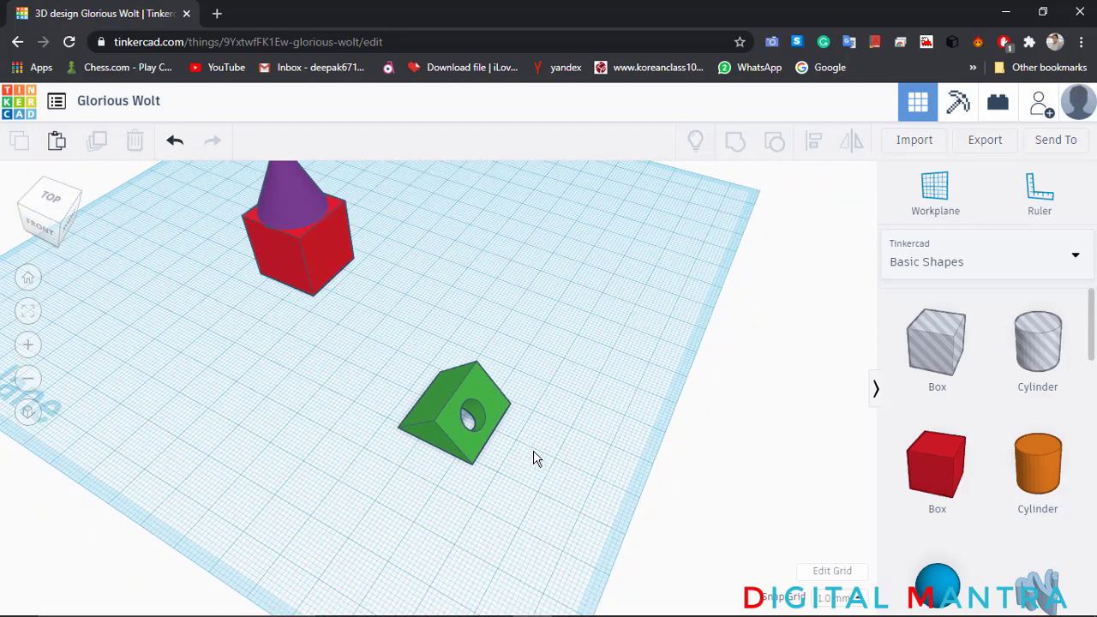
Place a second red box on the ground plane, apart from the roof and the cone-topped box.
click(943, 454)
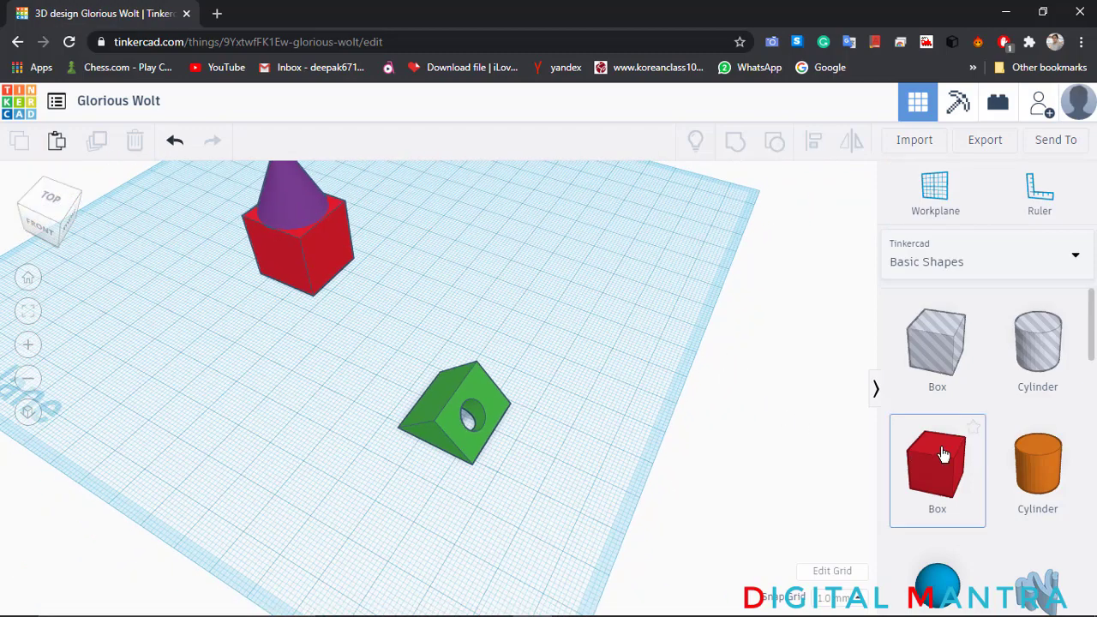
click(581, 322)
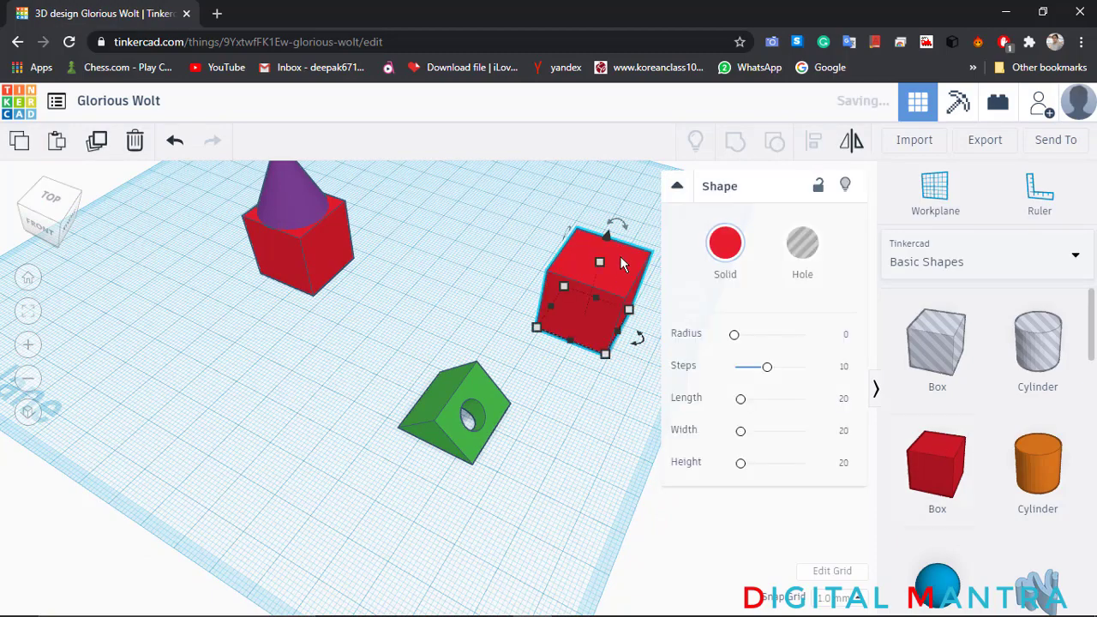
right_drag(620, 255, 432, 367)
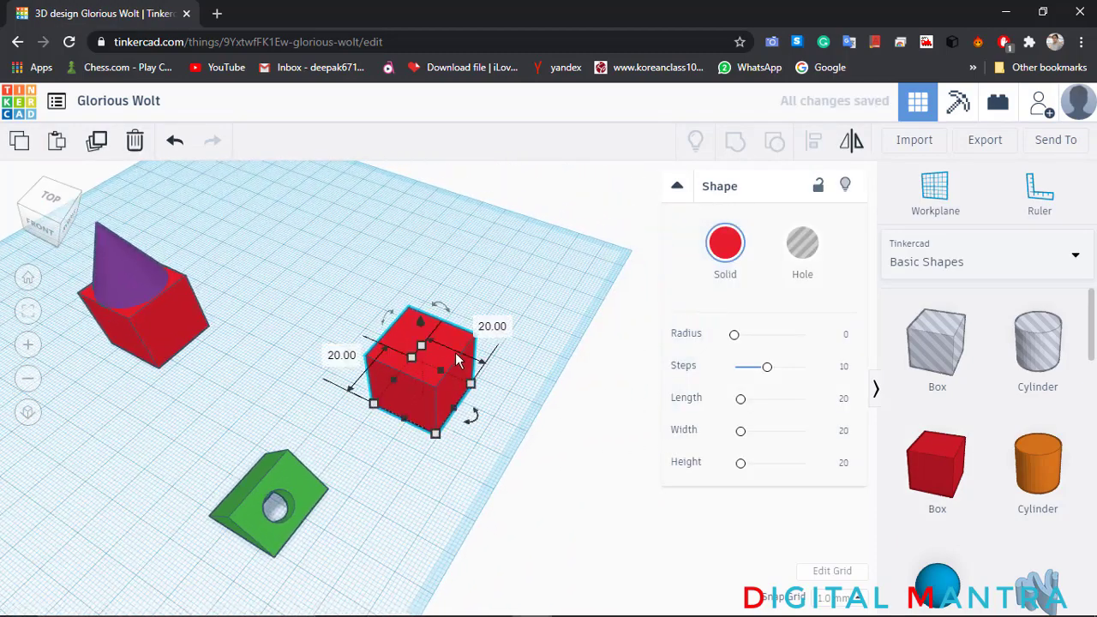
click(565, 230)
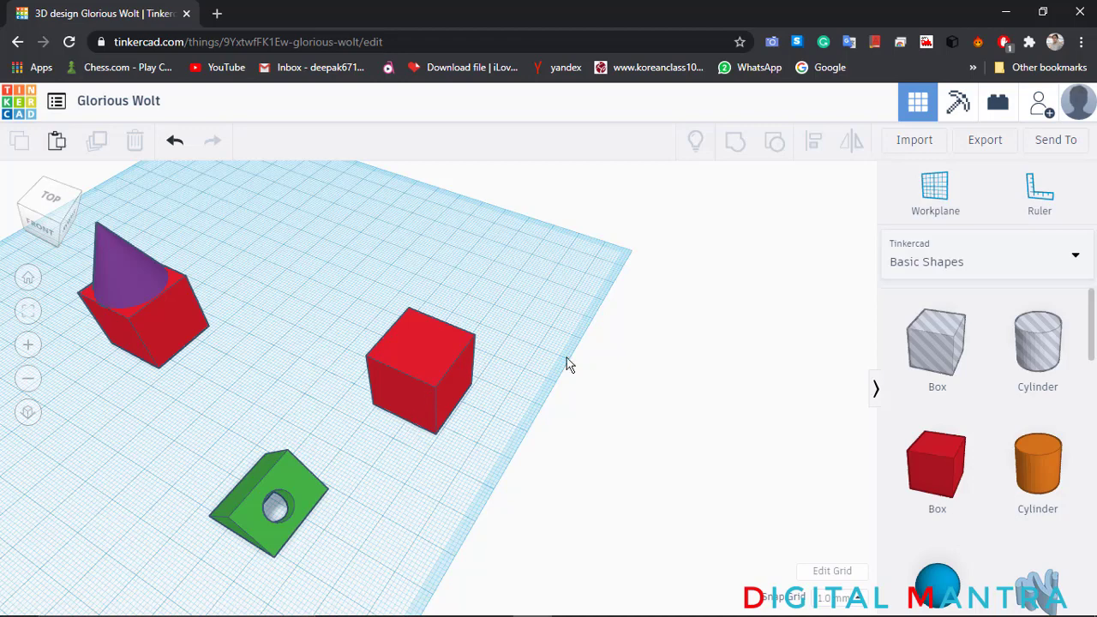
click(951, 191)
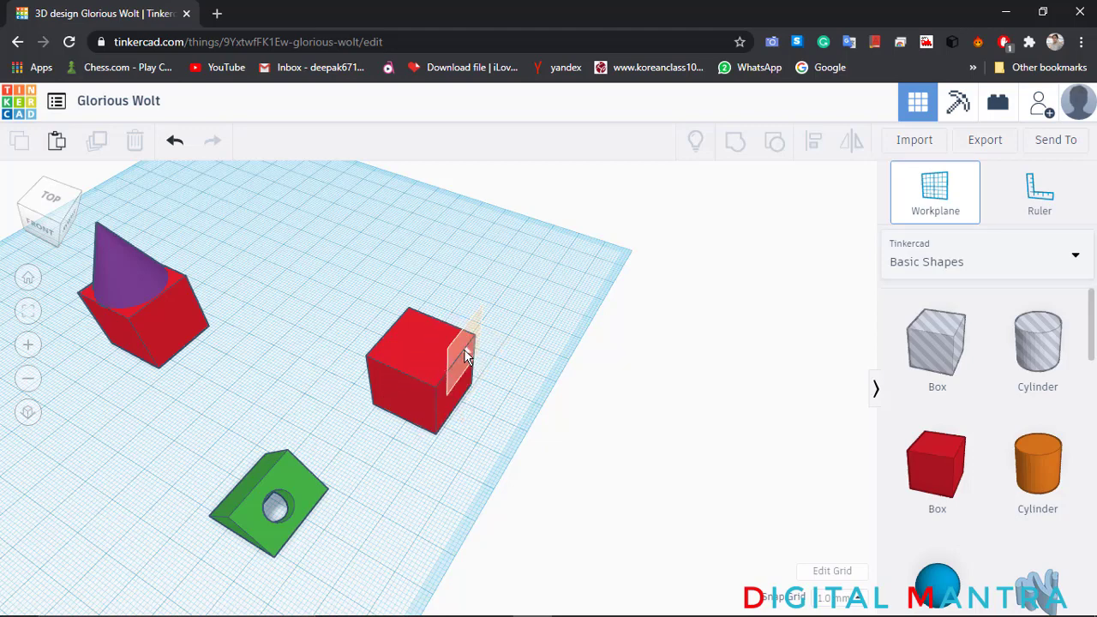
scroll(464, 348, up, 5)
scroll(451, 337, up, 4)
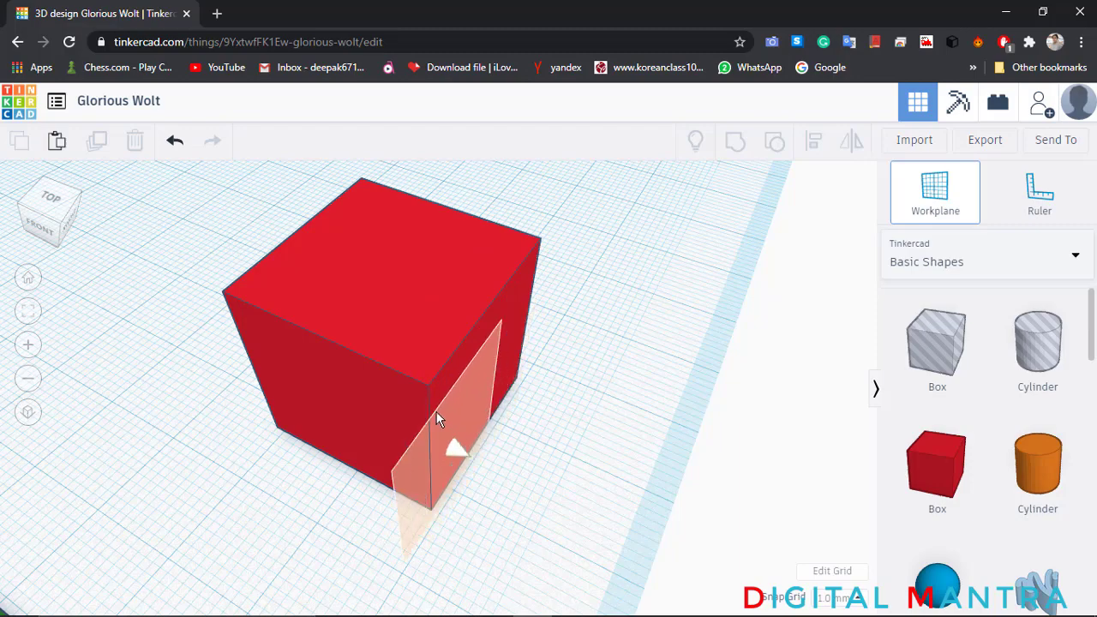
scroll(455, 350, down, 1)
scroll(455, 348, down, 6)
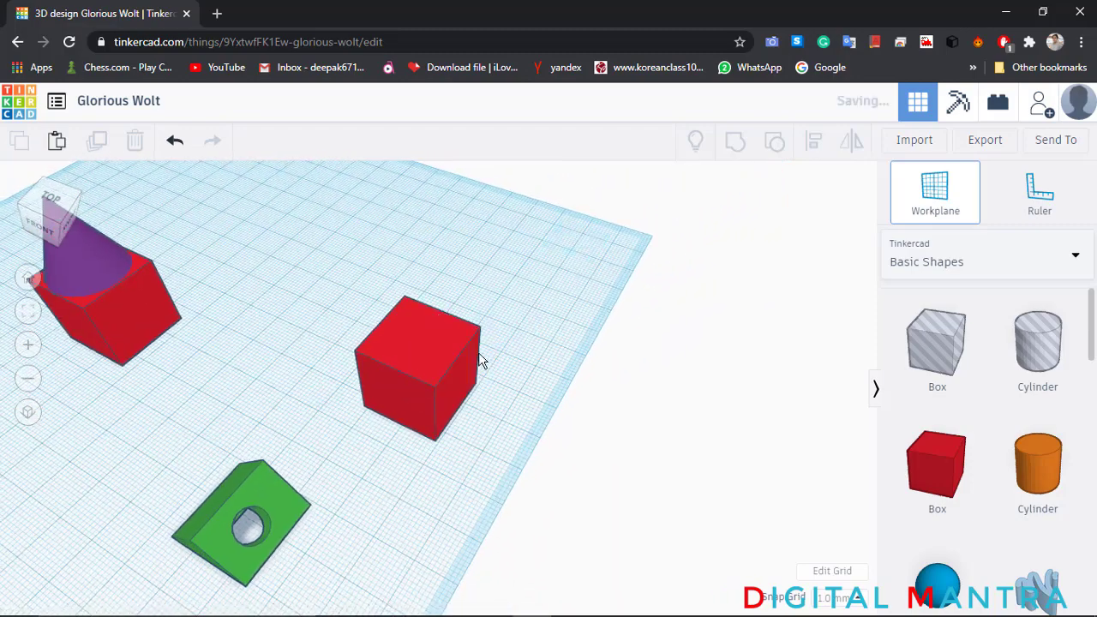
key(Escape)
Chamfer the new red box's edges with 1 step and a radius of about 2.41.
click(442, 360)
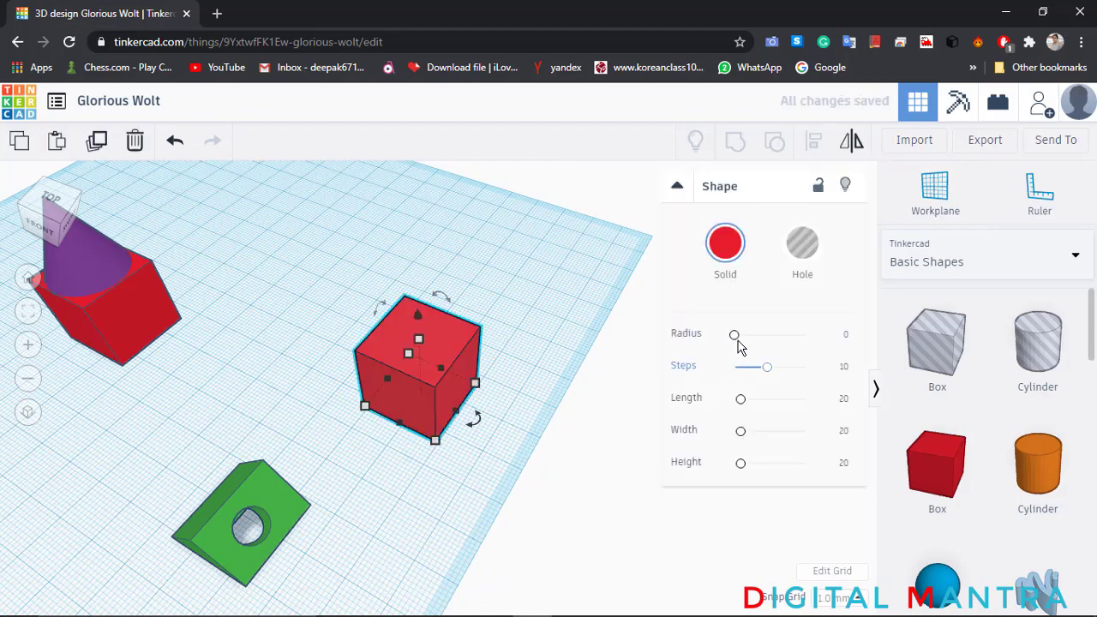
click(736, 338)
drag(741, 342, 712, 341)
click(751, 375)
drag(750, 374, 745, 343)
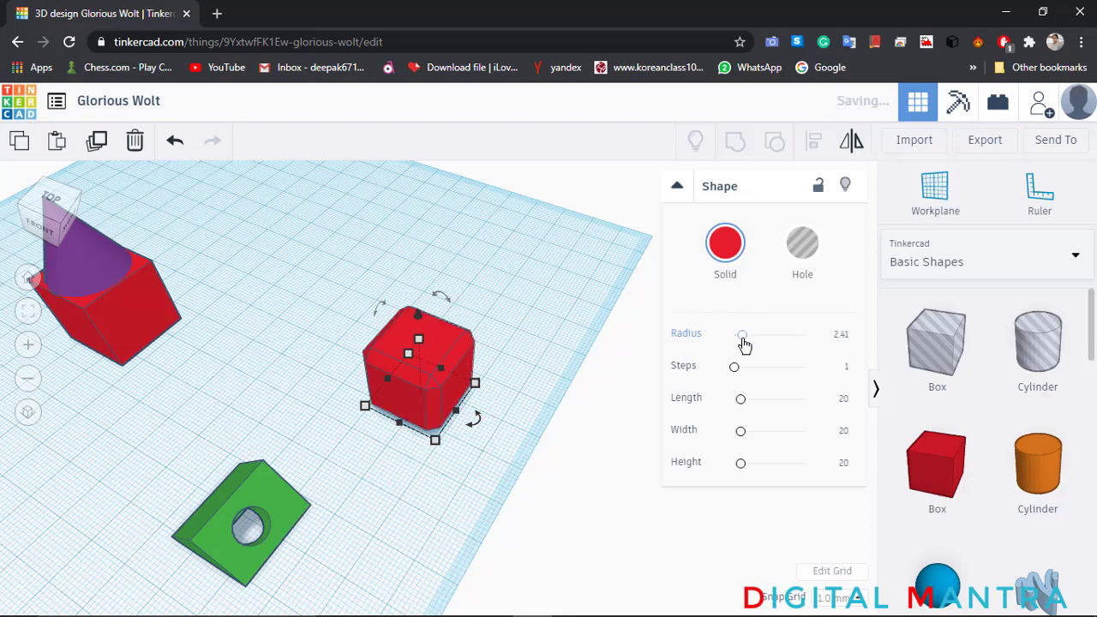
click(549, 351)
Set a temporary workplane on the chamfered upper edge face of the new red box.
scroll(449, 378, up, 4)
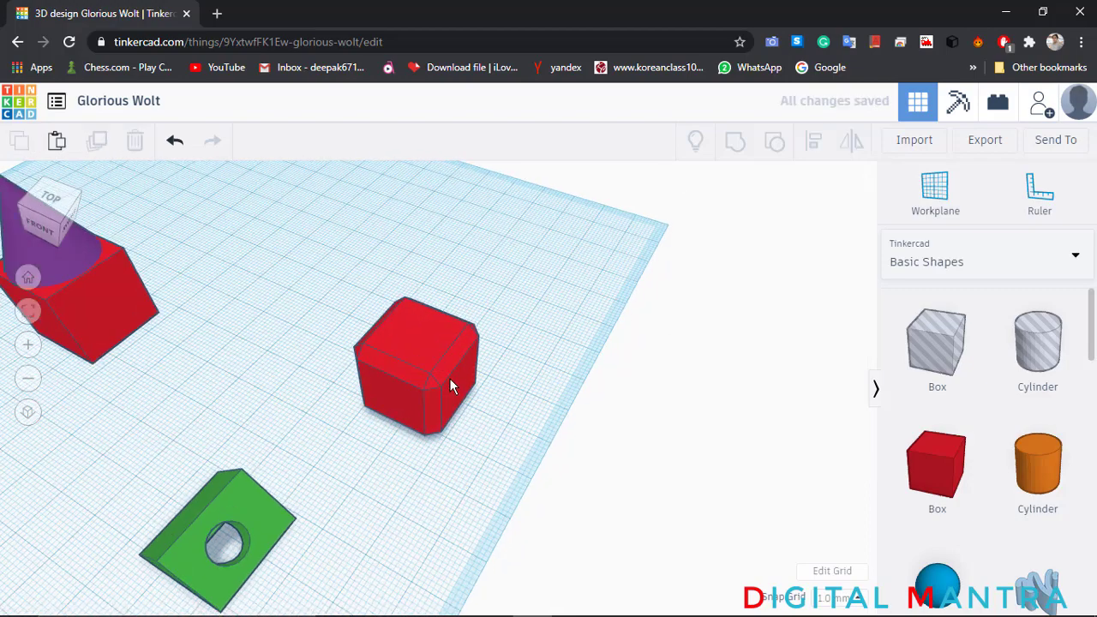
right_drag(438, 395, 539, 395)
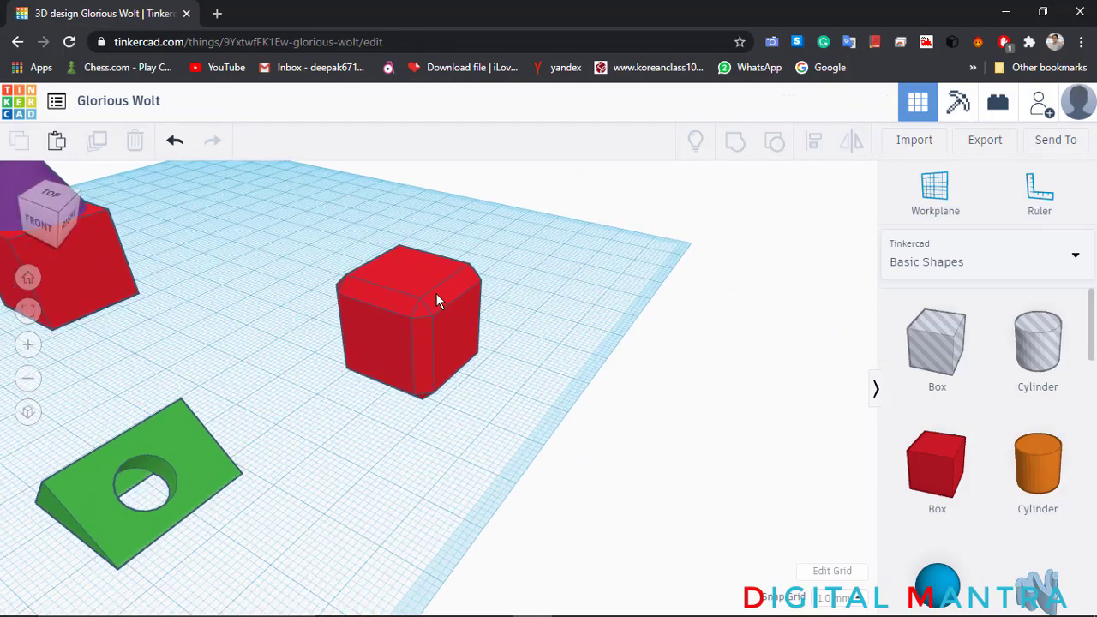
click(437, 293)
click(935, 190)
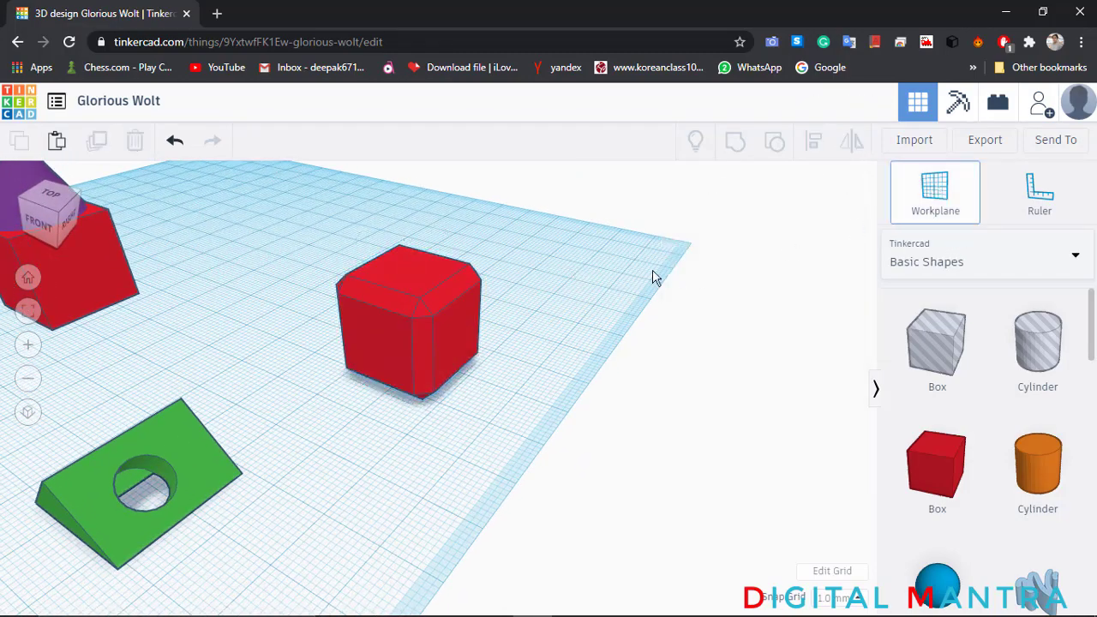
click(451, 289)
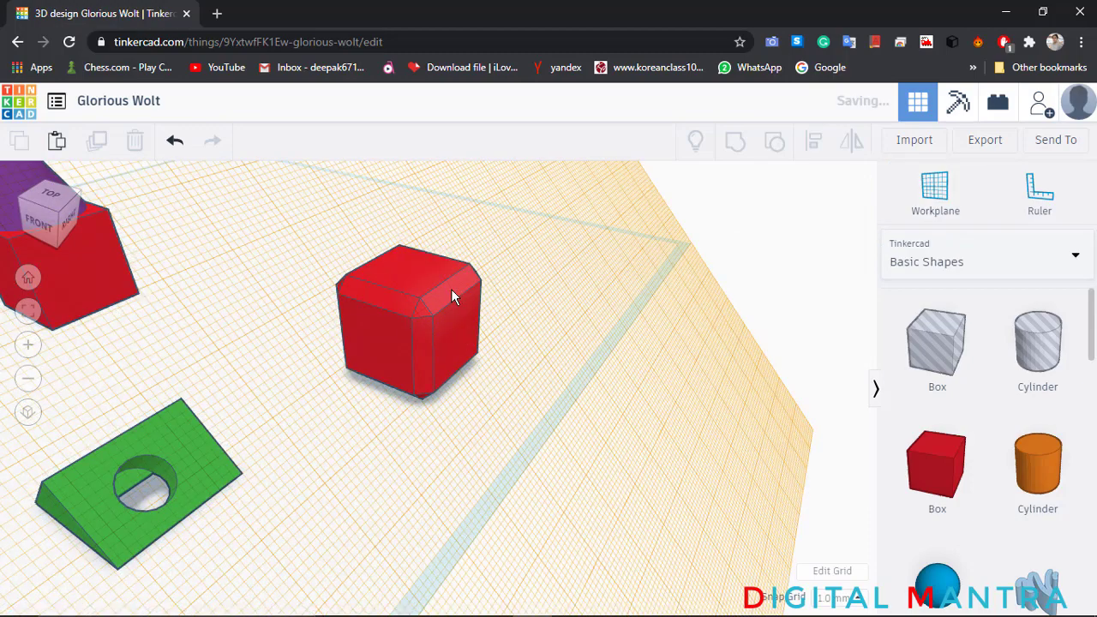
Place an orange cylinder on the chamfered edge face of the new red box and sink it 4 mm into the box.
click(1053, 467)
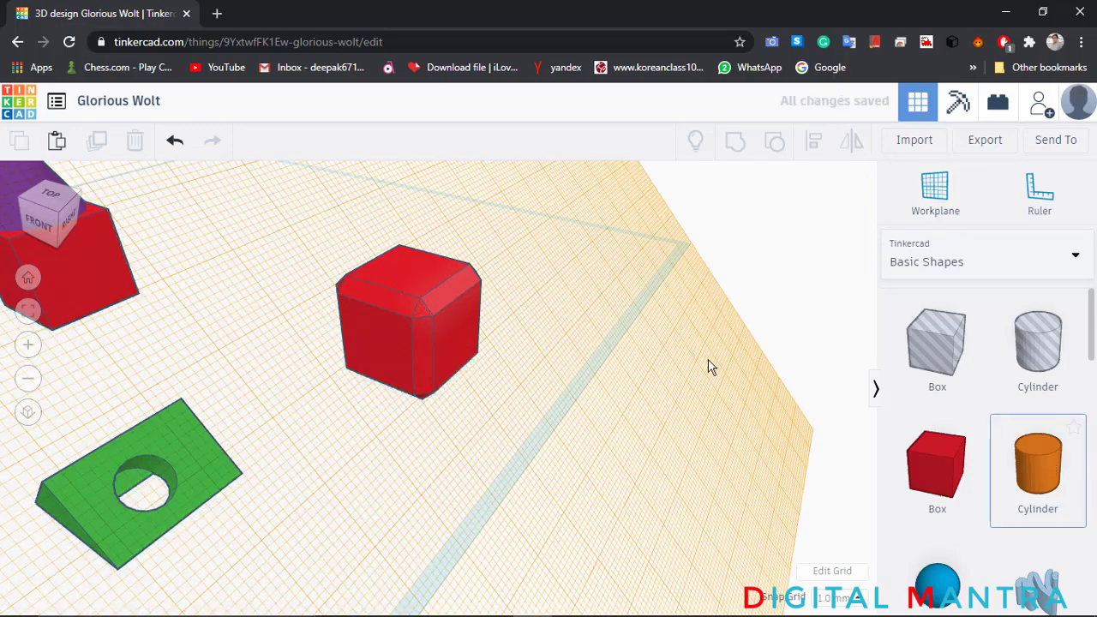
click(434, 312)
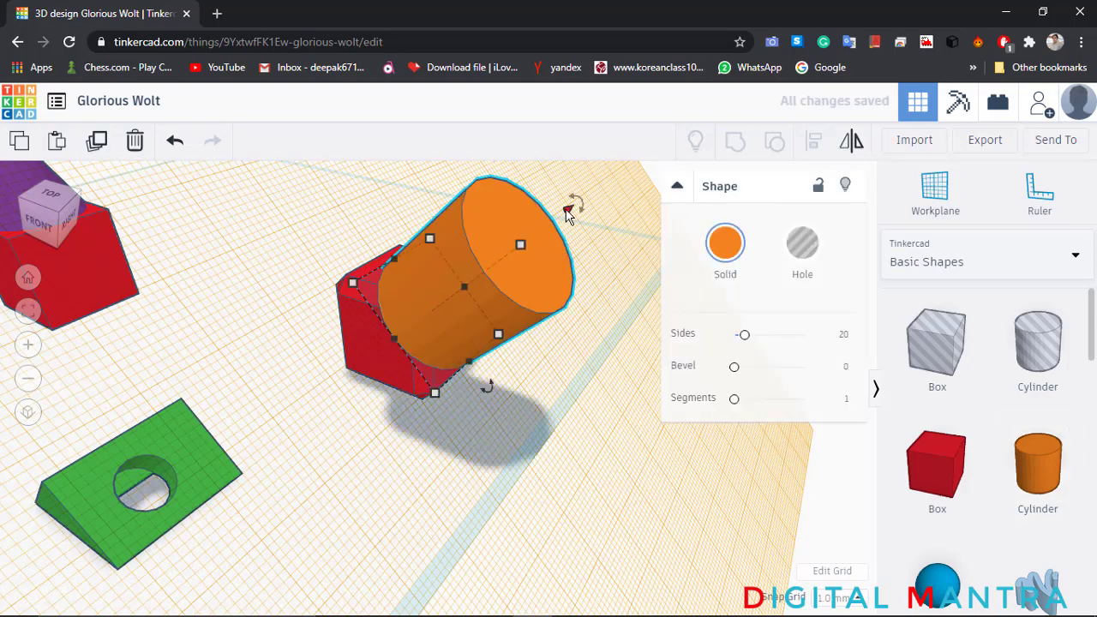
drag(567, 212, 548, 237)
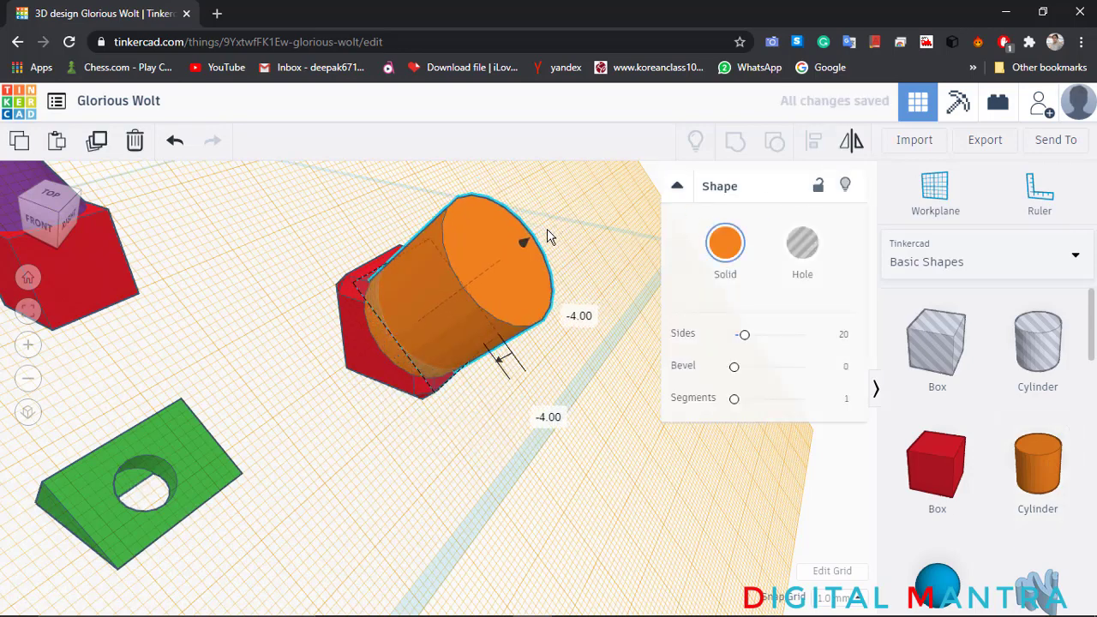
Return the workplane to the original ground plane.
scroll(565, 218, down, 4)
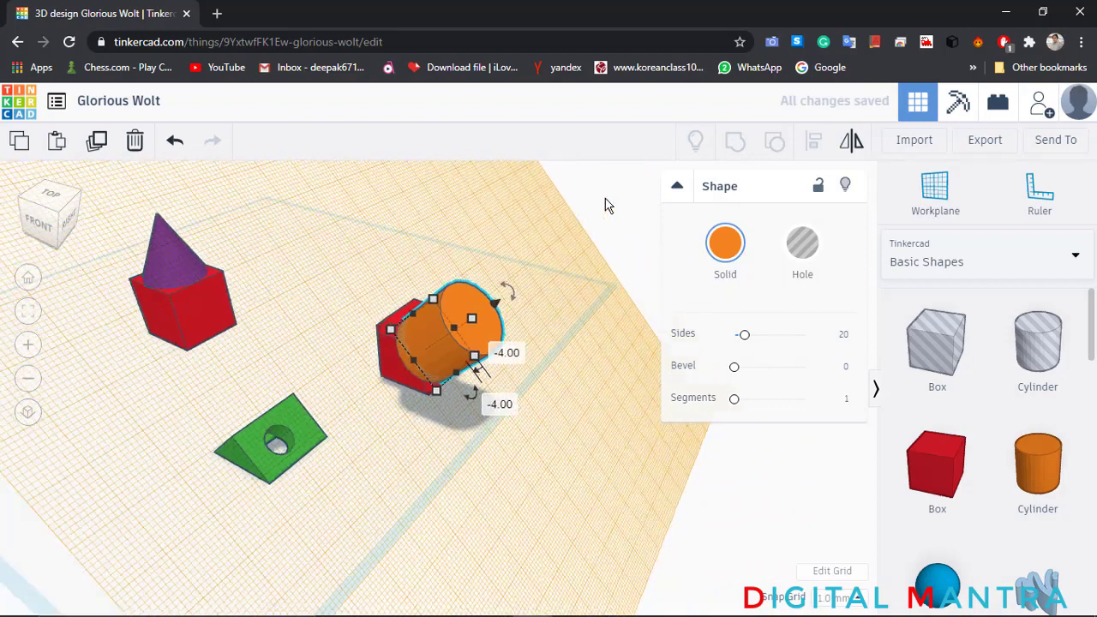
scroll(435, 372, down, 1)
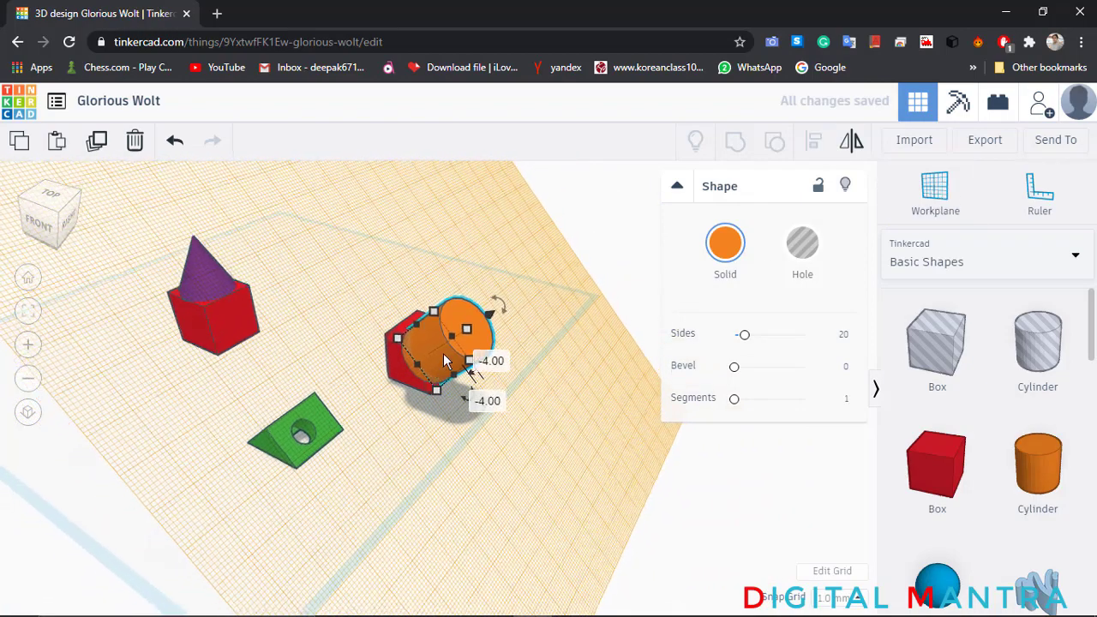
scroll(443, 354, down, 2)
middle_drag(445, 355, 480, 329)
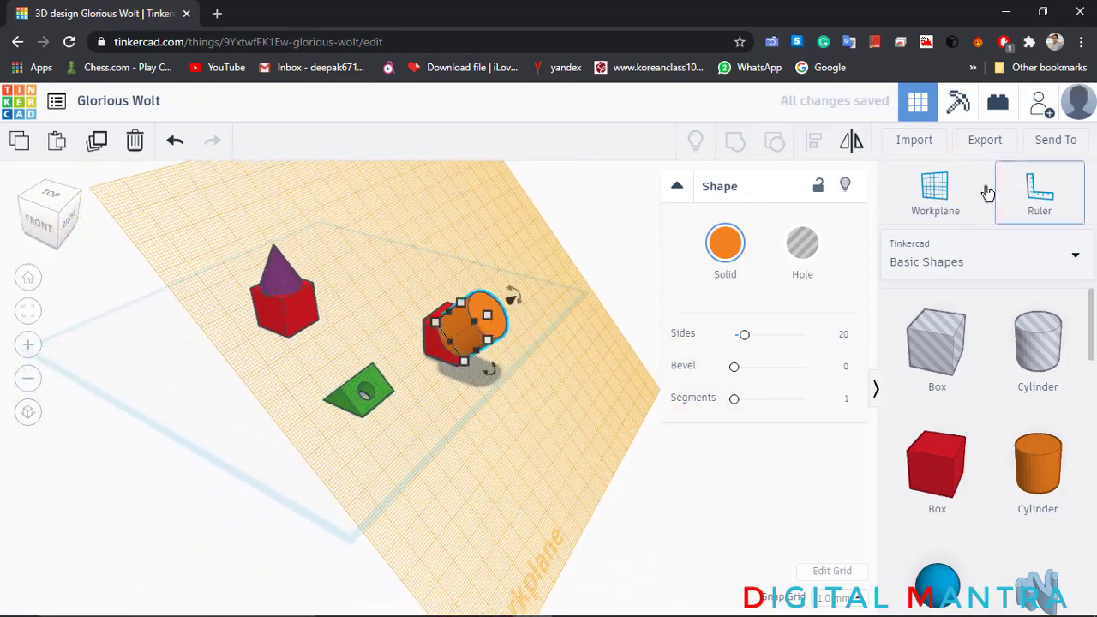
click(941, 192)
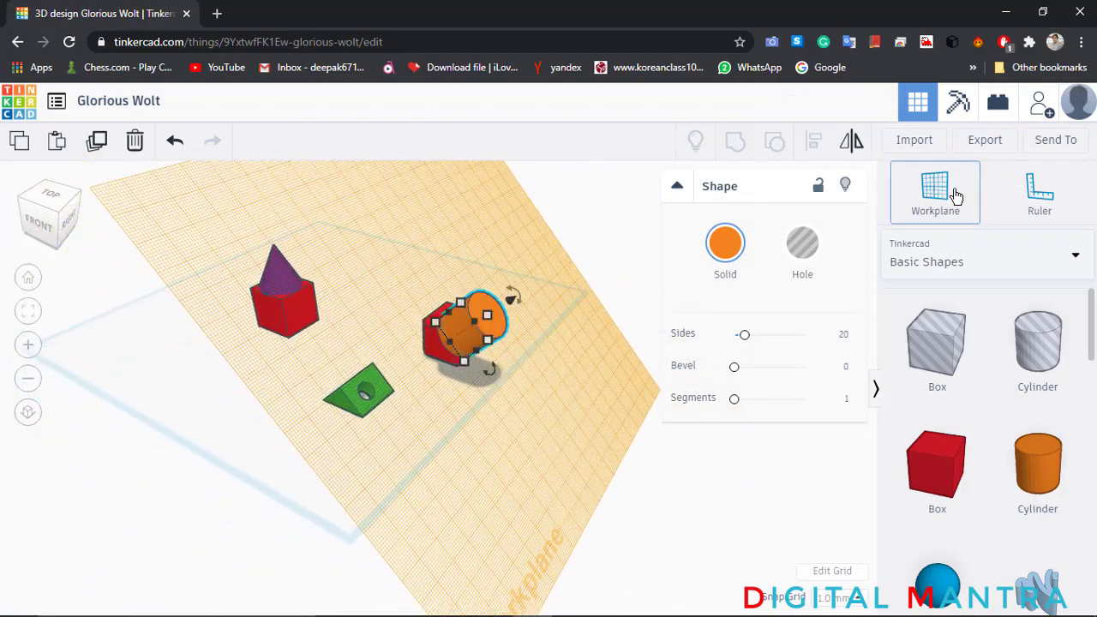
click(160, 410)
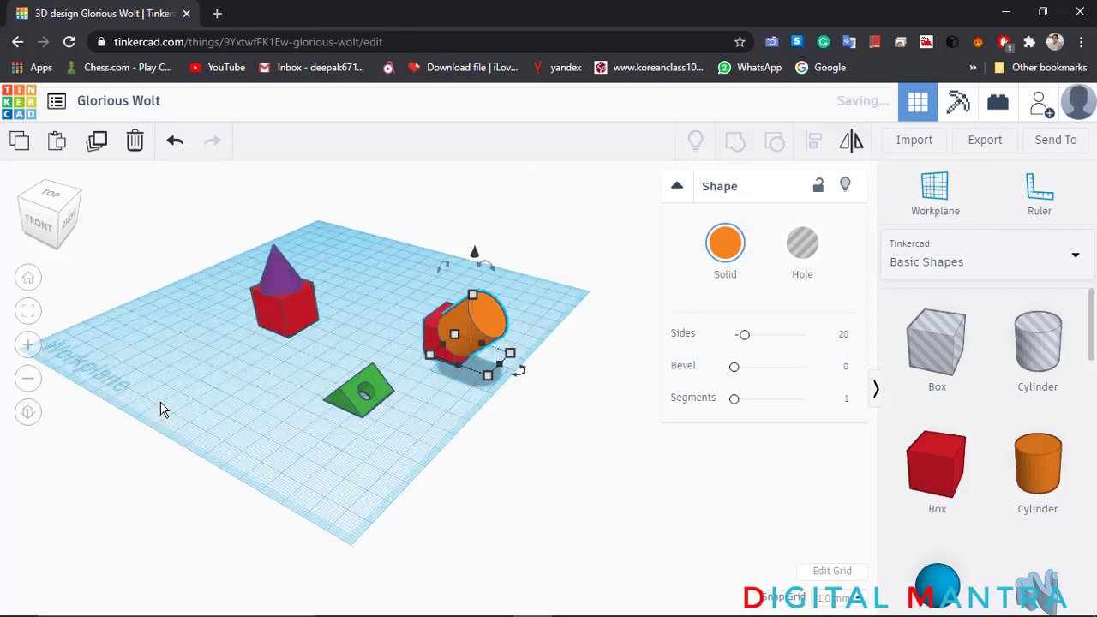
Group the orange cylinder with the chamfered red box into one solid shape.
scroll(564, 257, up, 2)
click(395, 269)
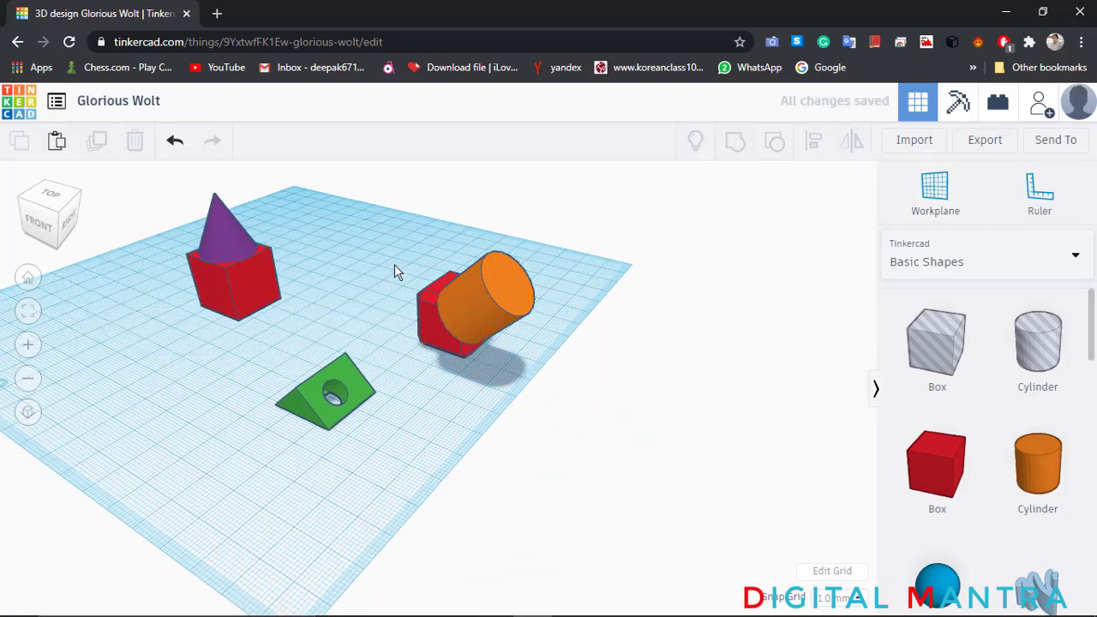
drag(371, 240, 533, 379)
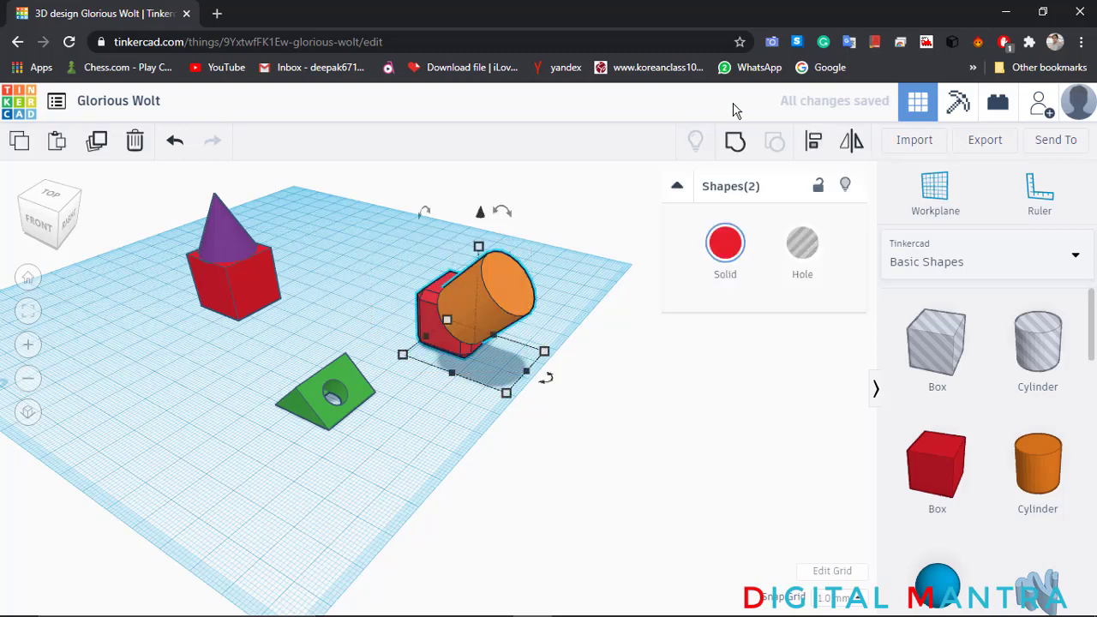
click(747, 149)
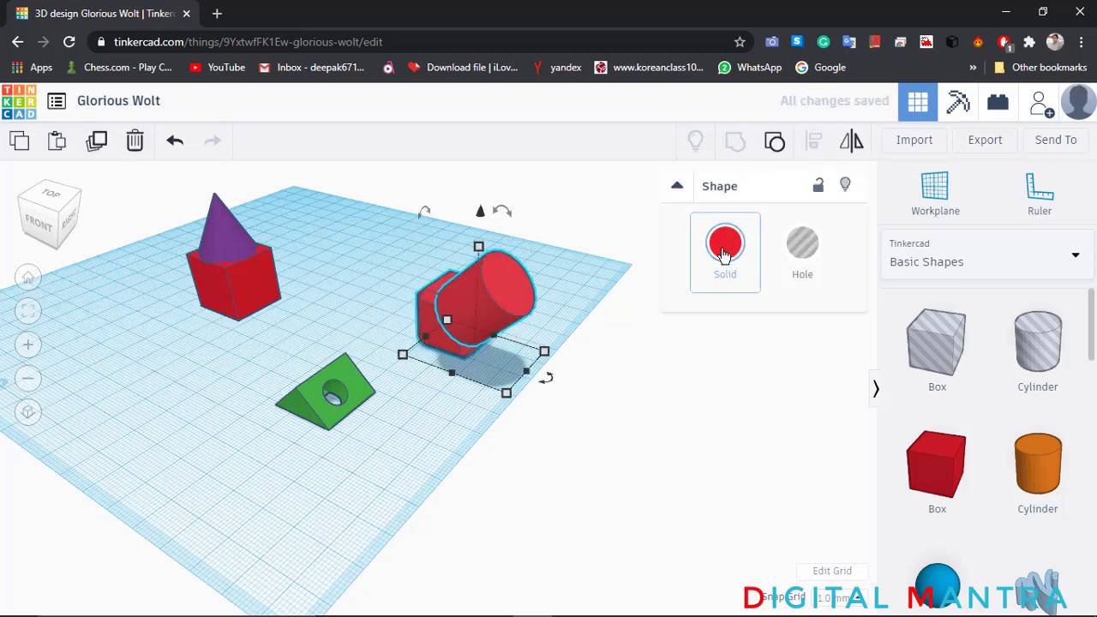
click(573, 183)
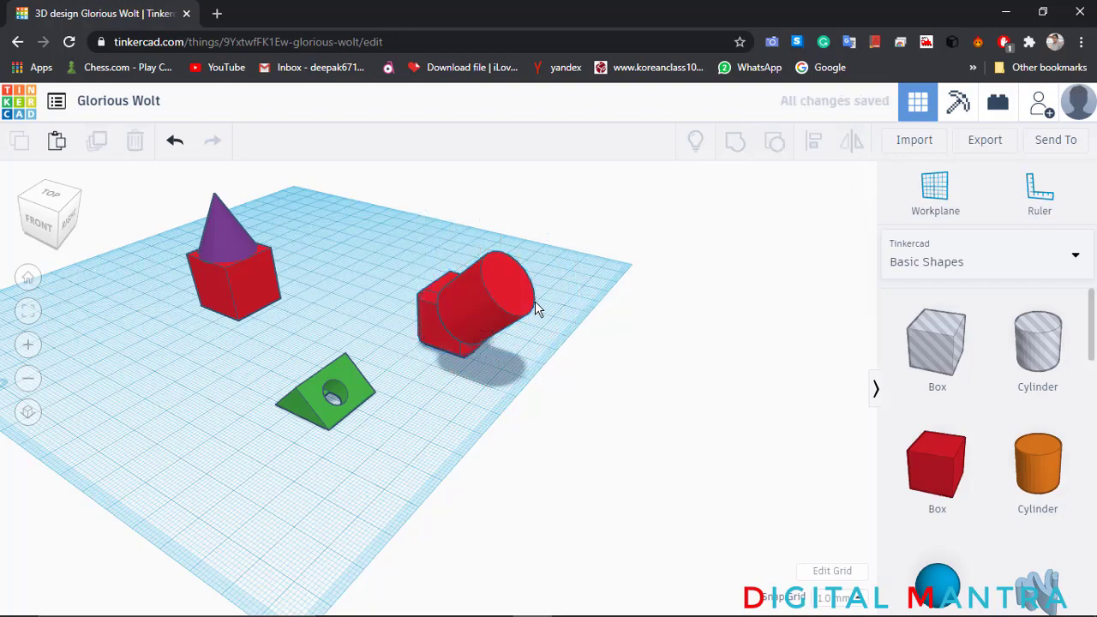
right_drag(534, 306, 405, 334)
scroll(376, 336, up, 2)
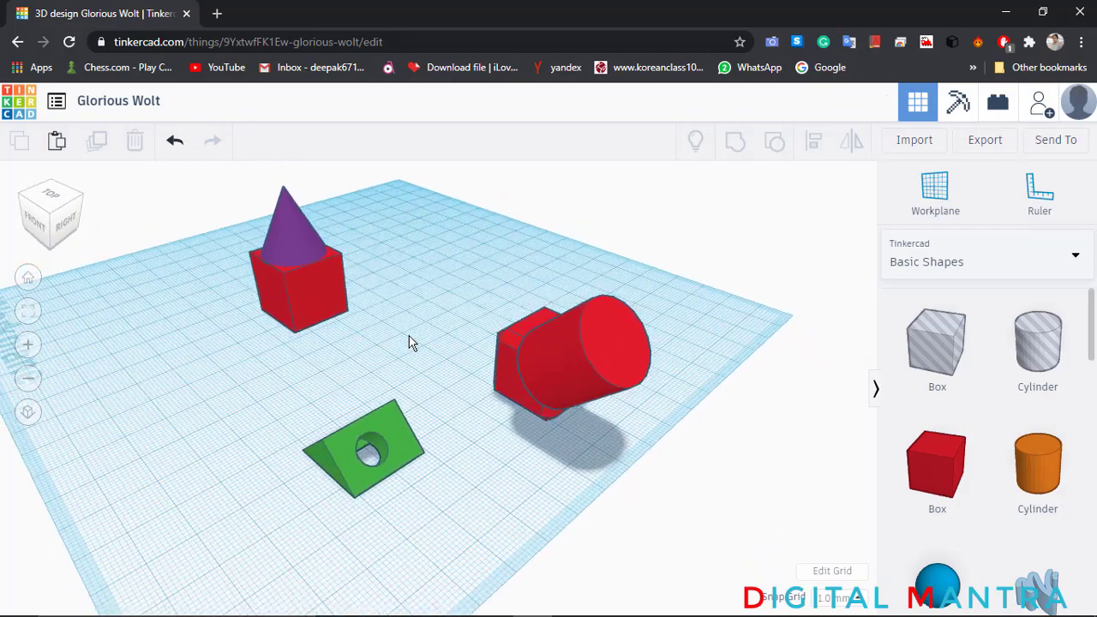